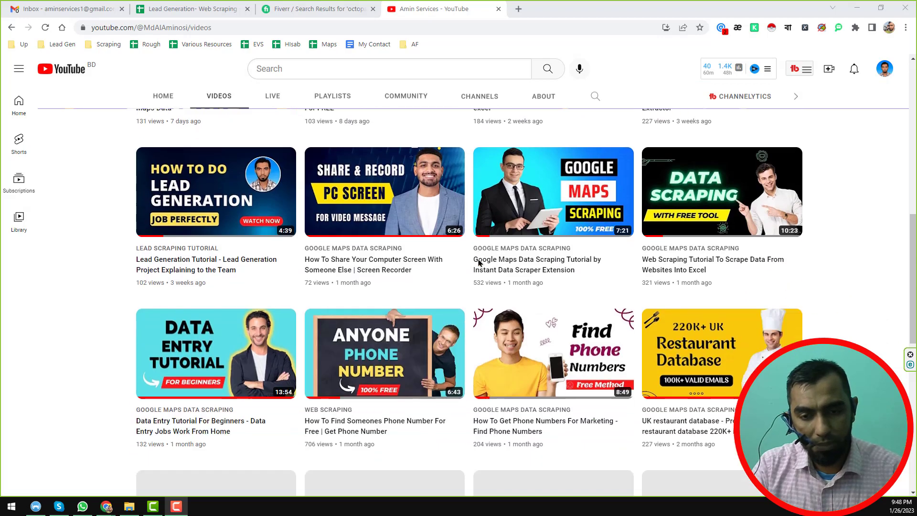
Look through the YouTube channel's uploaded videos and the Fiverr search results for octoparse.
scroll(479, 263, "down", 8)
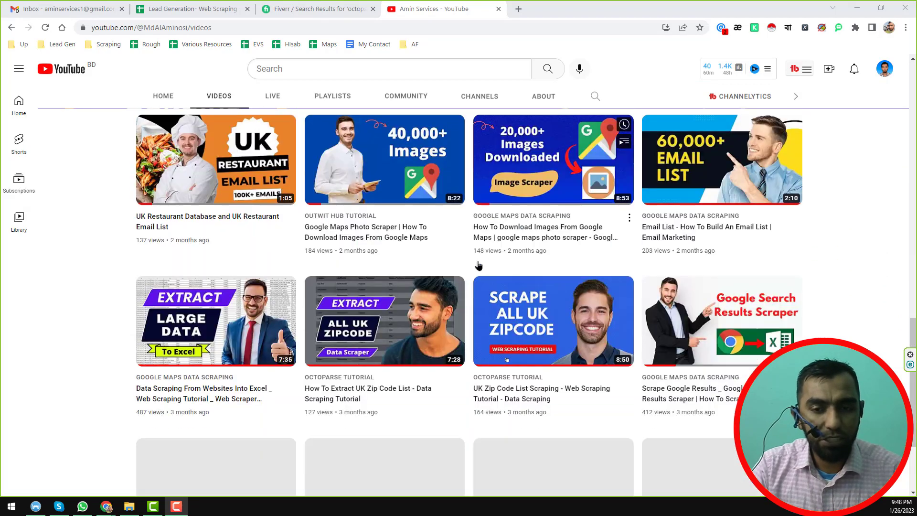
scroll(478, 263, "up", 4)
scroll(479, 266, "up", 15)
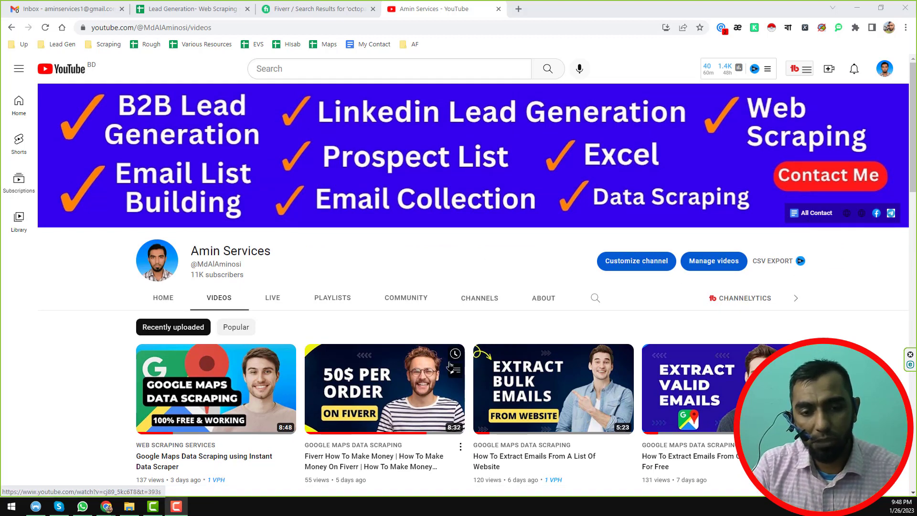
mouse_move(449, 366)
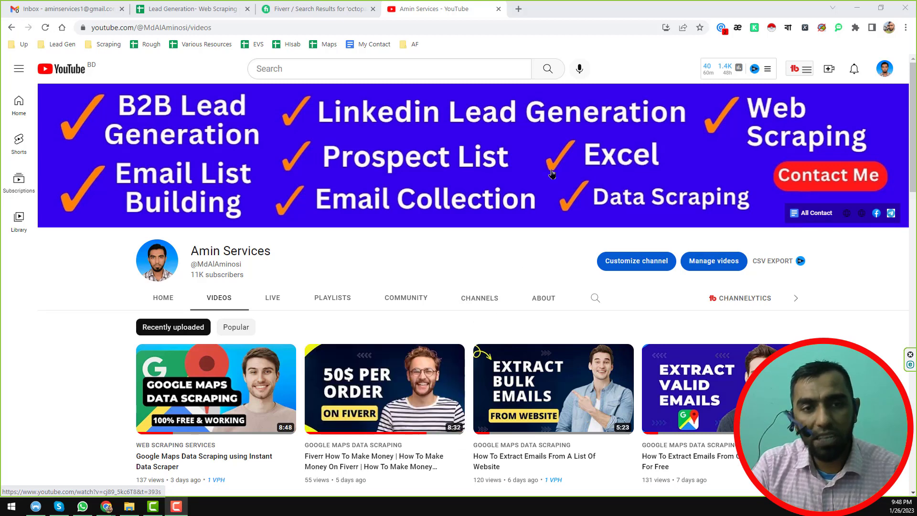
left_click(347, 10)
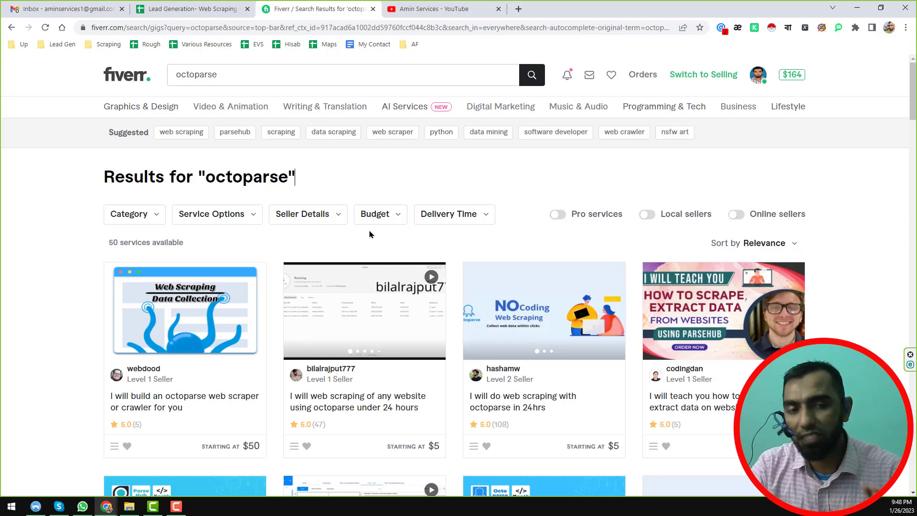
left_click(454, 9)
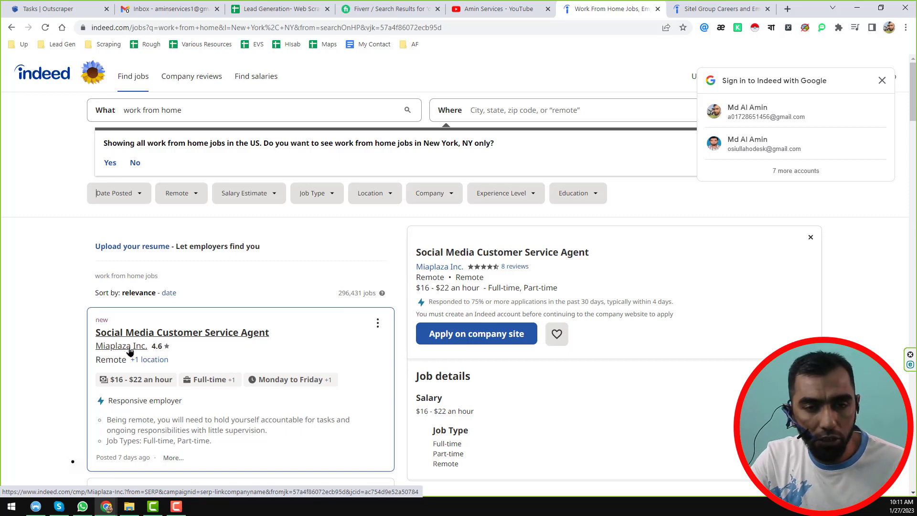
Review the work-from-home job listings on Indeed and the company details on the Sitel Group page.
scroll(154, 293, "down", 2)
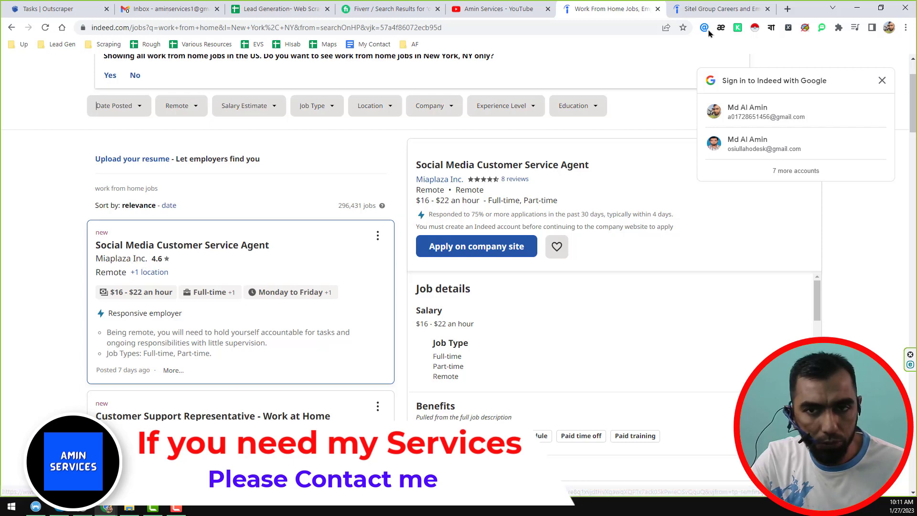
left_click(719, 9)
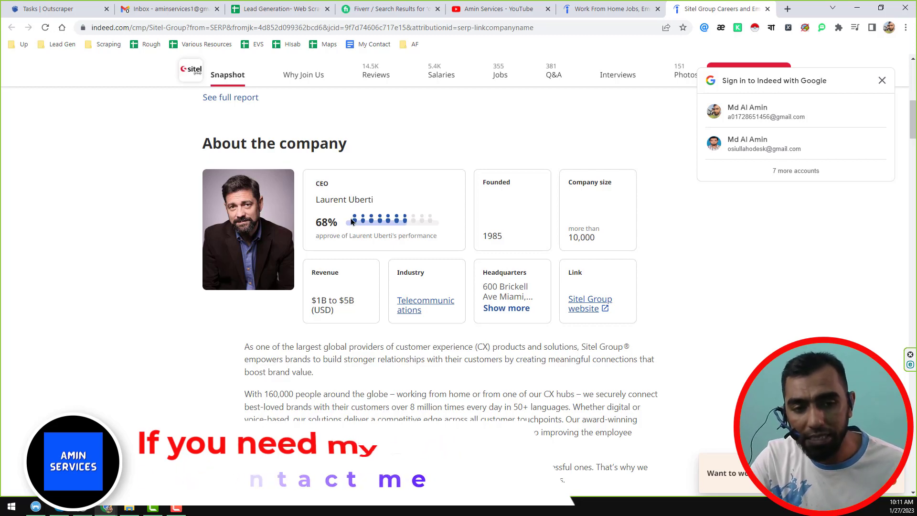
left_click(599, 15)
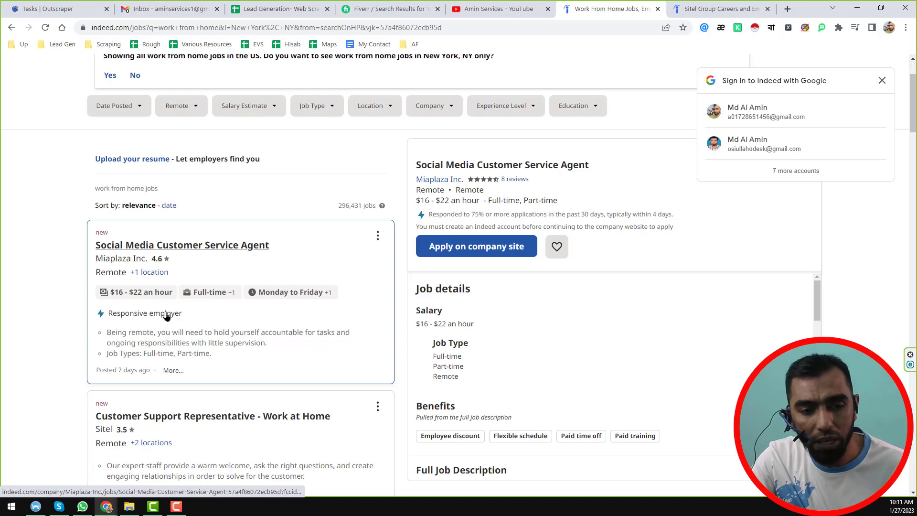
scroll(137, 313, "down", 5)
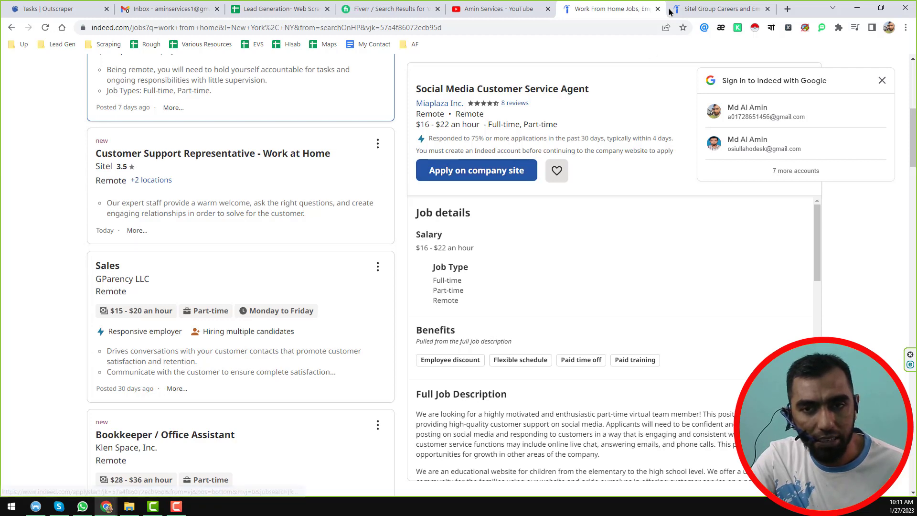
key("ctrl+Tab")
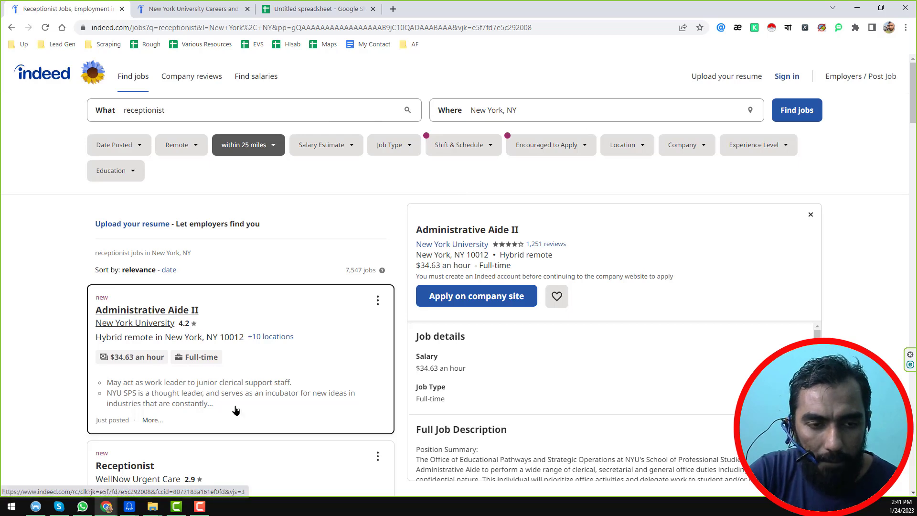
Copy the URL of Indeed's receptionist job search for New York, NY, and switch to the existing receptionist jobs task in Octoparse.
left_click(560, 28)
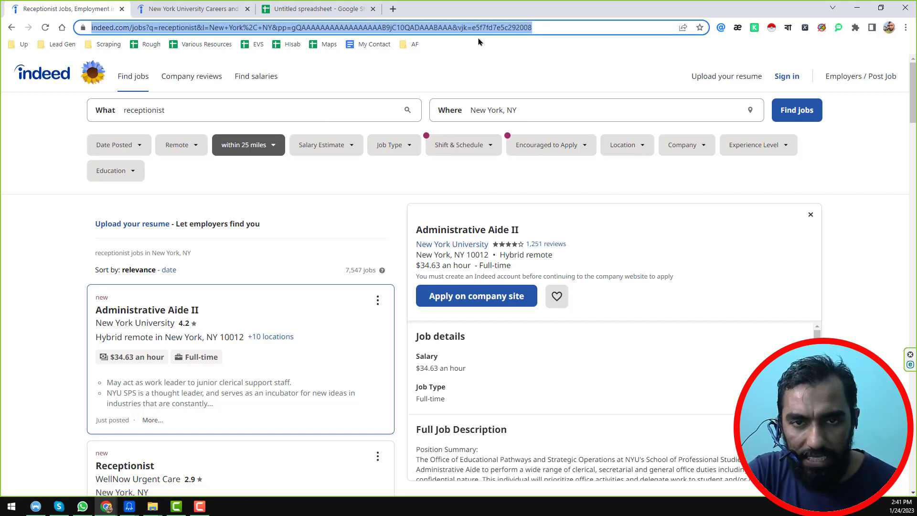
left_click(136, 510)
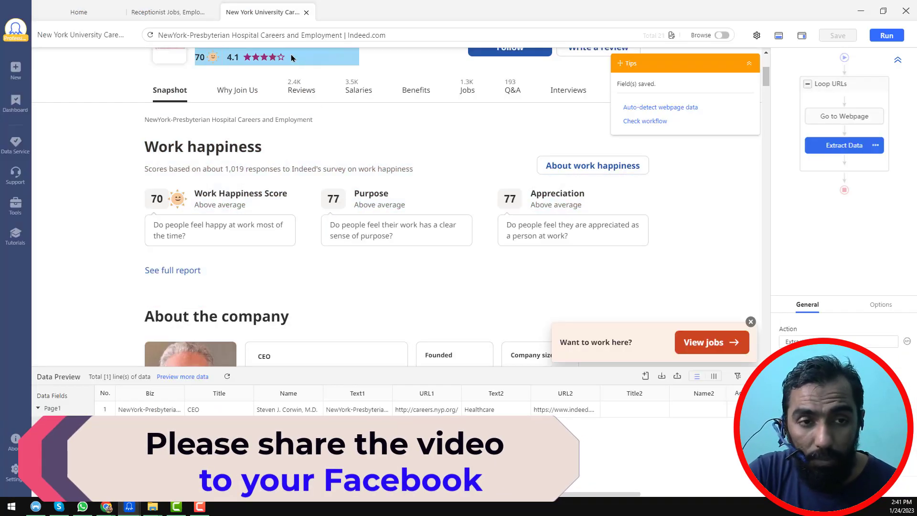
left_click(193, 16)
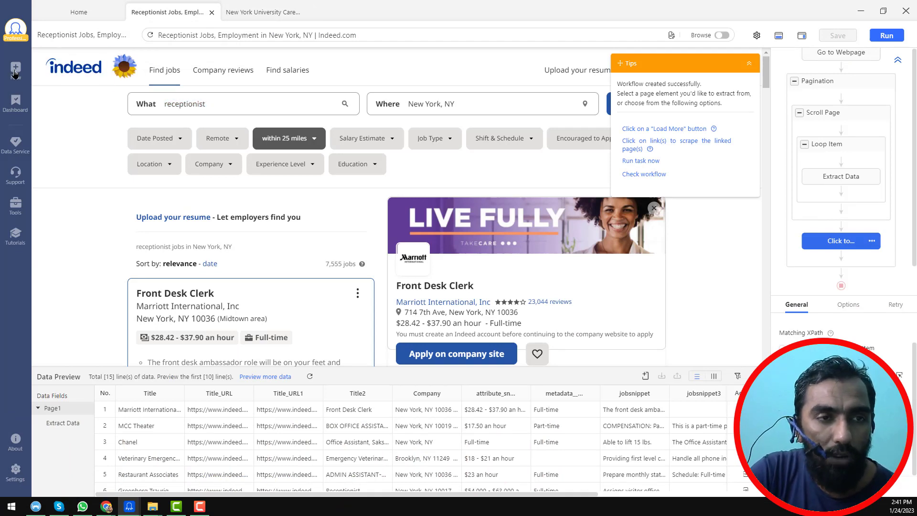
Create and save a custom task in the Practise group with the copied Indeed receptionist search URL as its manually entered source.
mouse_move(24, 44)
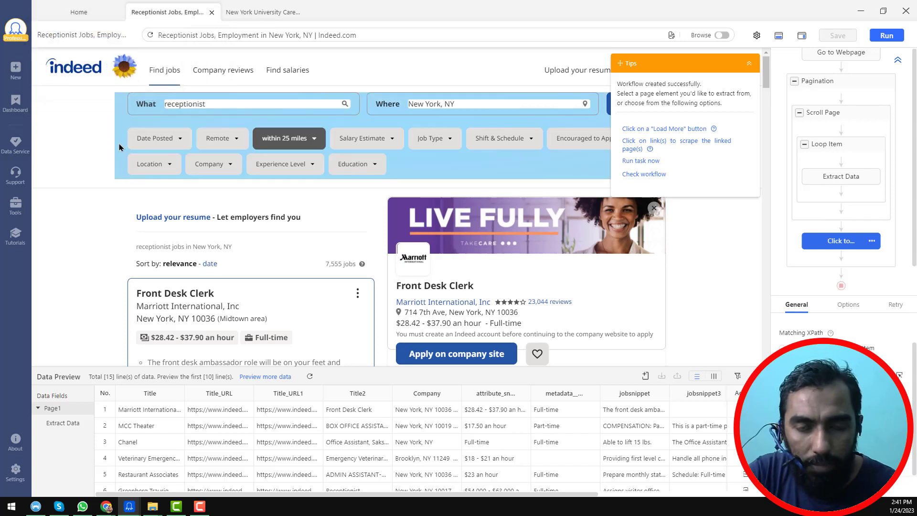
mouse_move(28, 79)
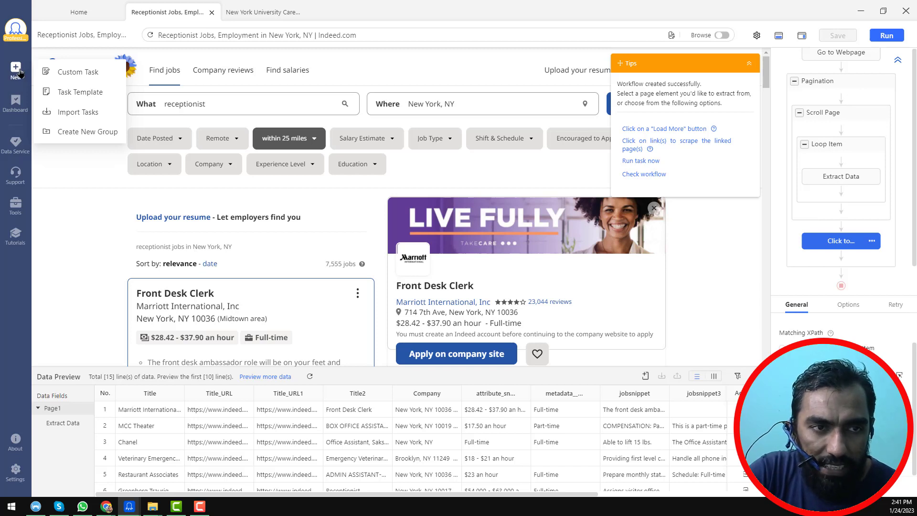
left_click(91, 78)
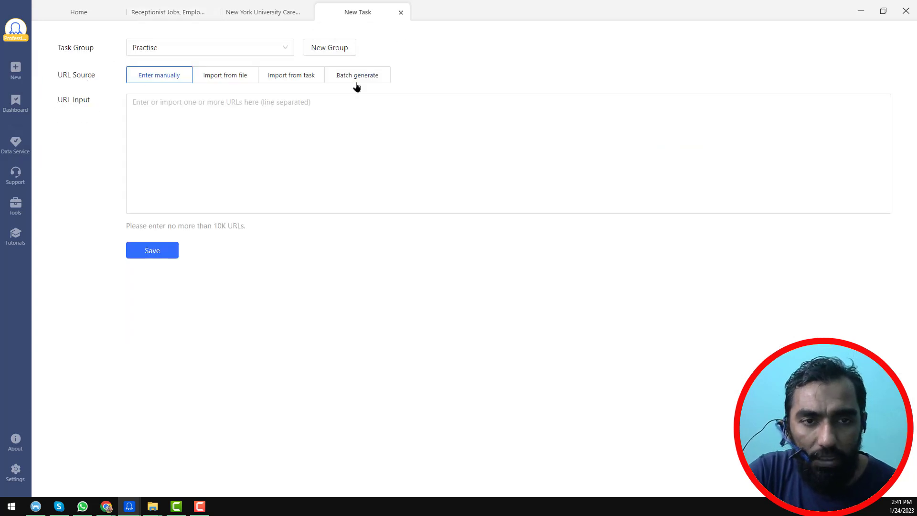
left_click(350, 127)
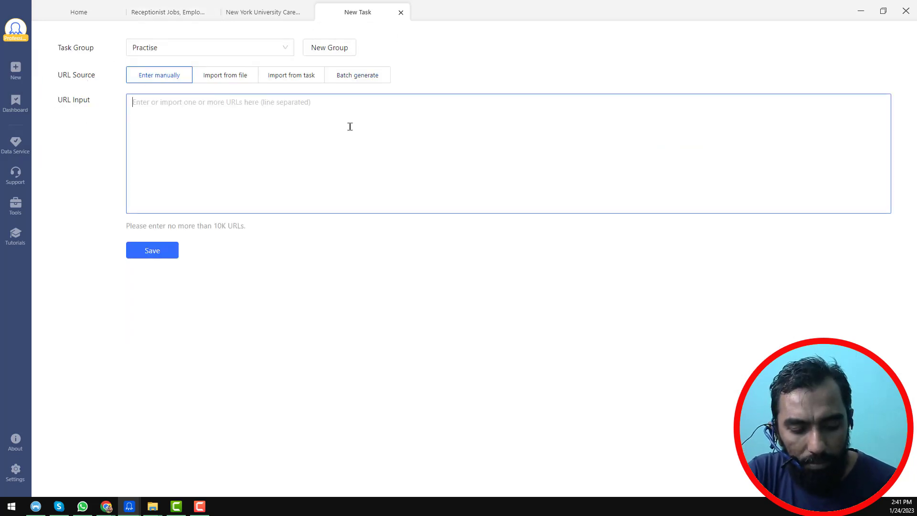
type("https://www.indeed.com/jobs?q=receptionist&l=New+York%2C+NY&pp=gQAAAAAAAAAAAAAAAAAB9jC10QADAAABAAA&vjk=e5f7fd7e5c292008")
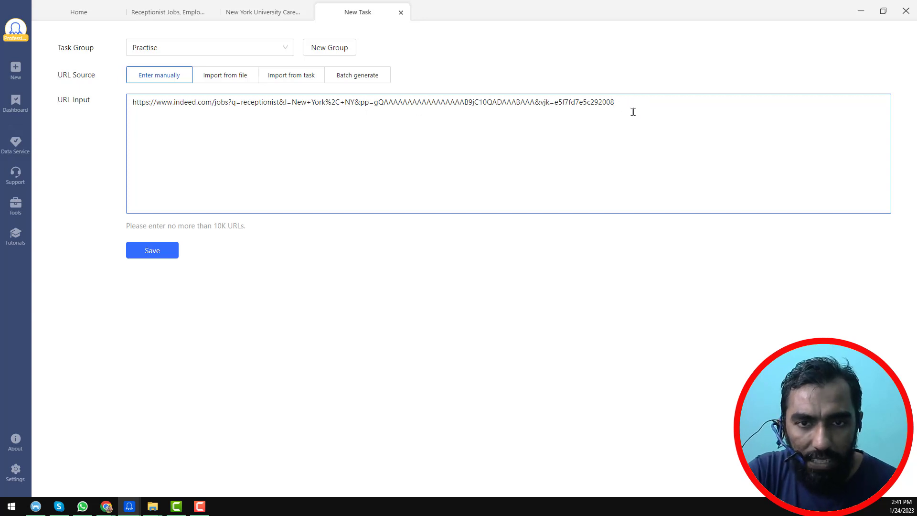
left_click(156, 257)
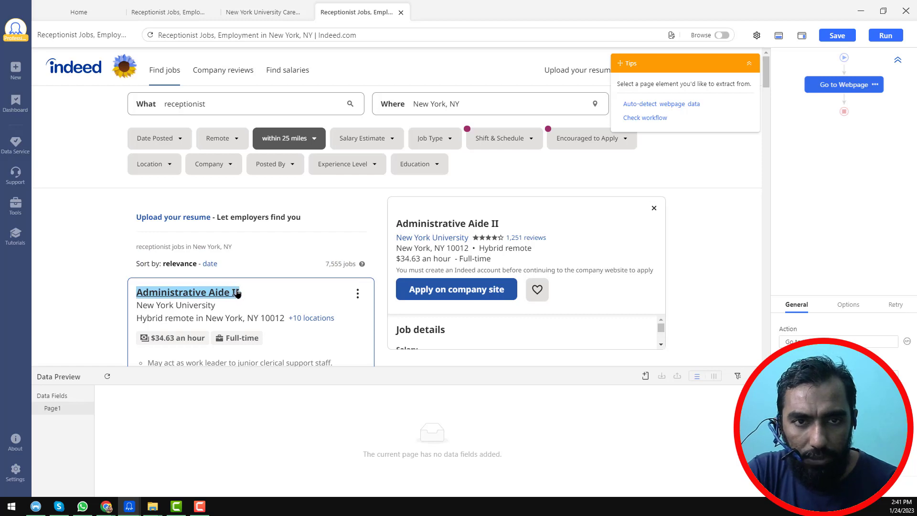
Examine the loaded Indeed results page, including the job count and the first listing's job title and company name.
scroll(238, 292, "down", 8)
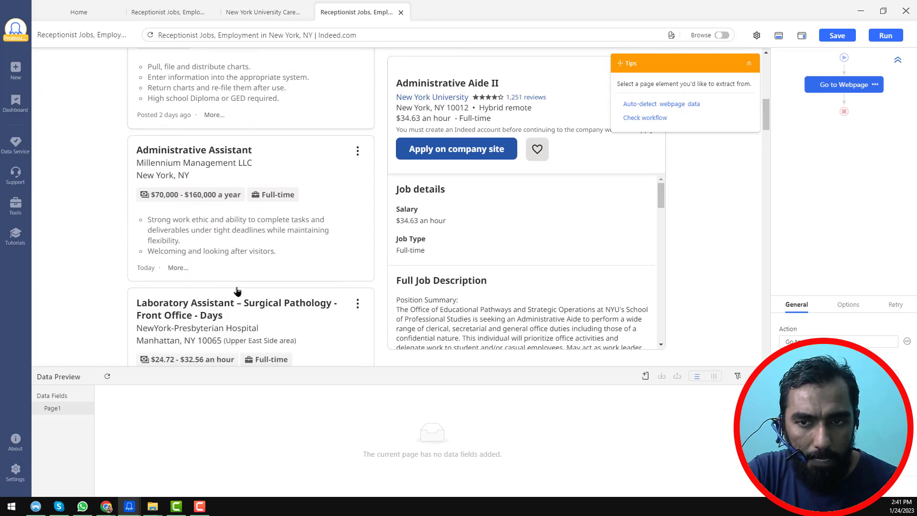
scroll(237, 291, "down", 6)
scroll(237, 289, "up", 6)
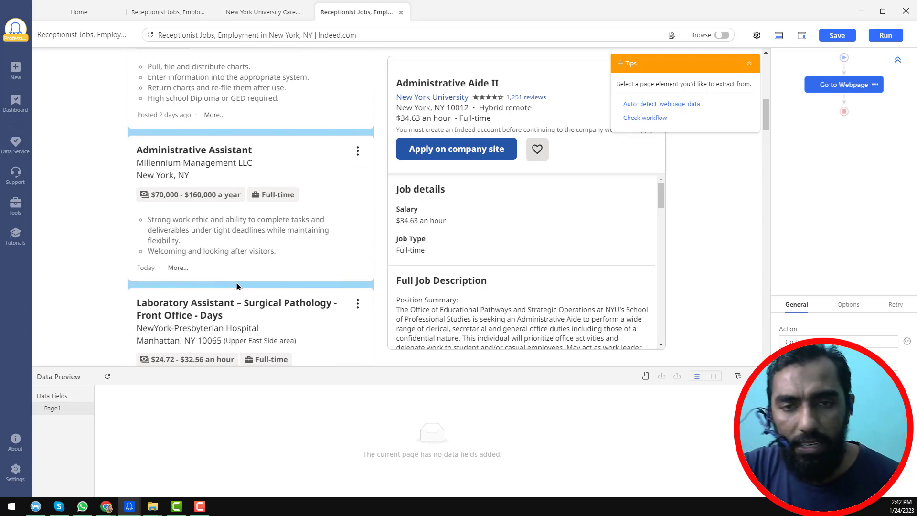
scroll(237, 286, "up", 10)
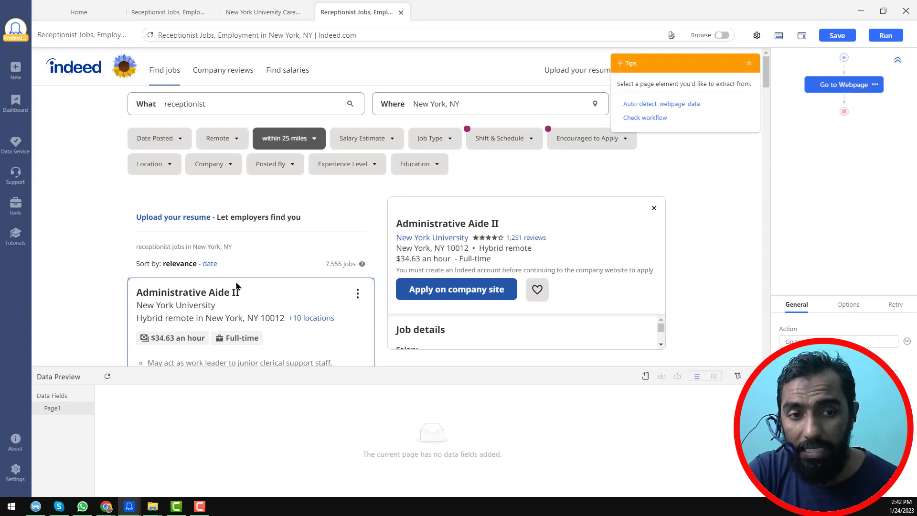
left_click_drag(359, 262, 325, 263)
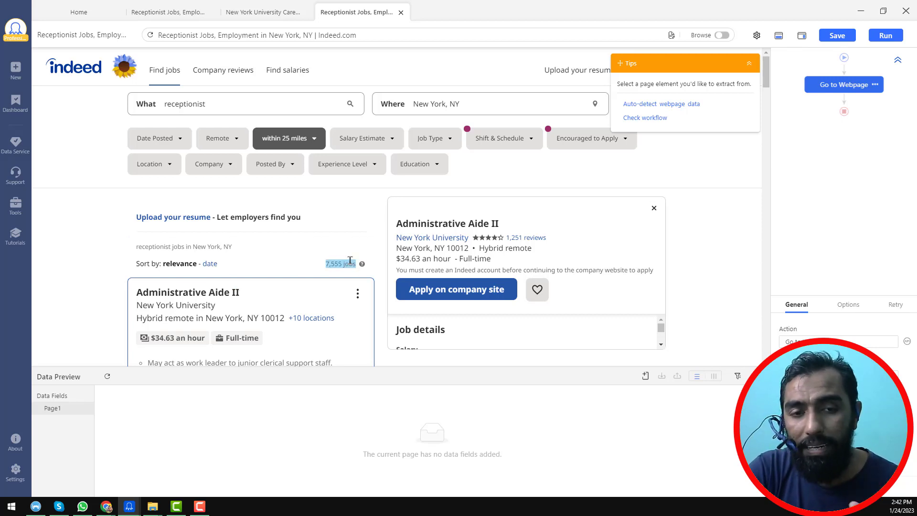
scroll(349, 260, "down", 2)
triple_click(159, 221)
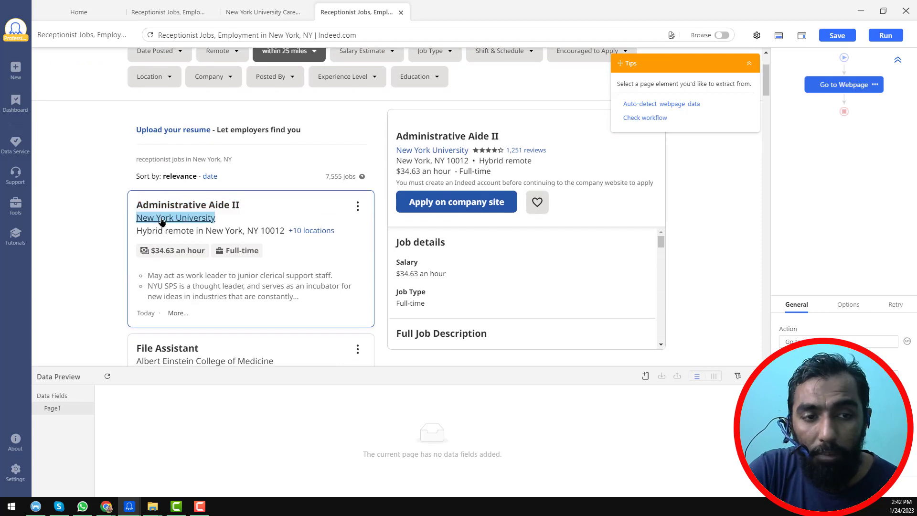
triple_click(224, 206)
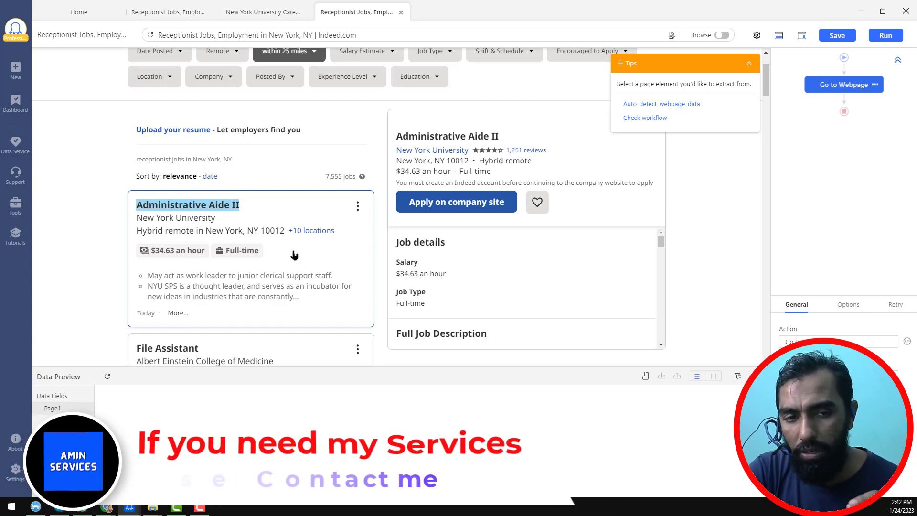
triple_click(187, 220)
triple_click(188, 227)
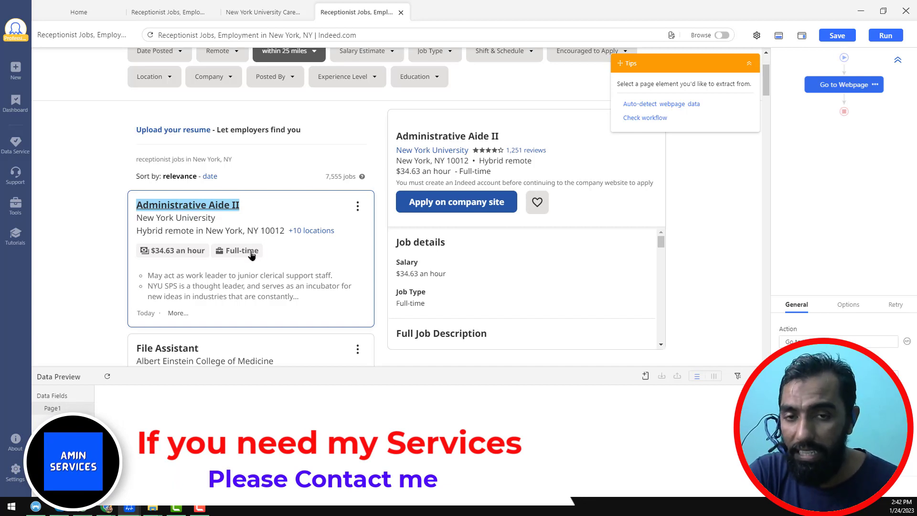
triple_click(196, 222)
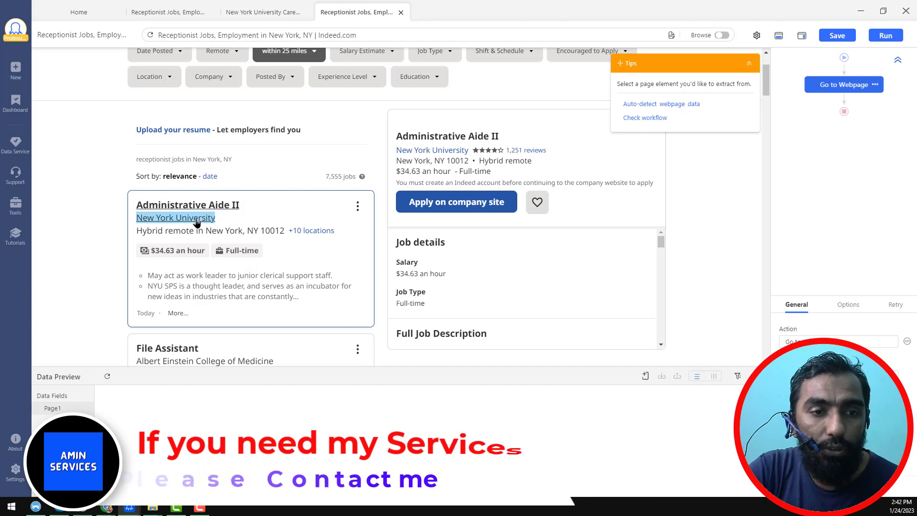
scroll(219, 248, "up", 2)
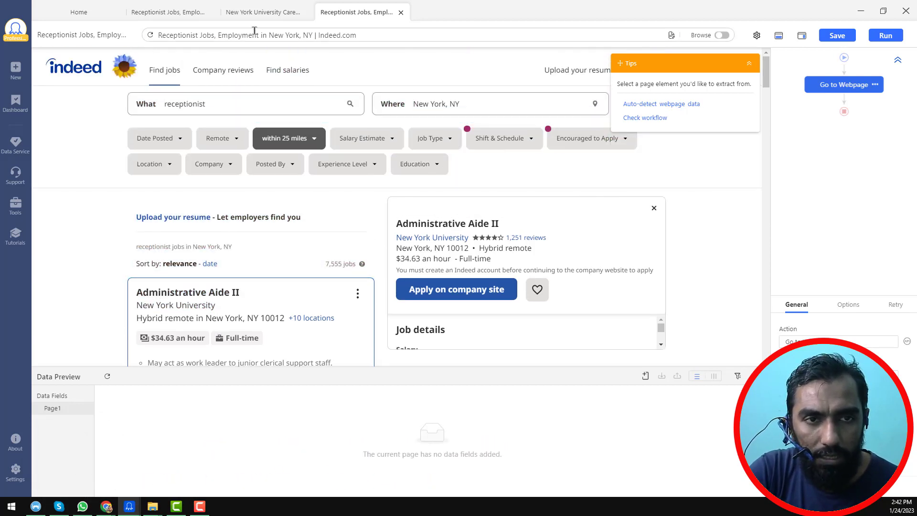
Compare with the existing receptionist jobs task, then auto-detect the webpage data in the new task.
left_click(198, 19)
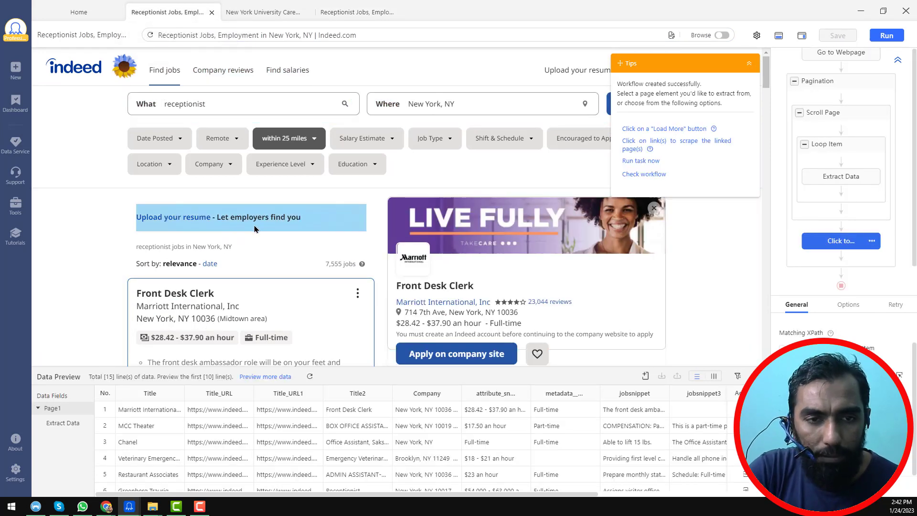
left_click(356, 18)
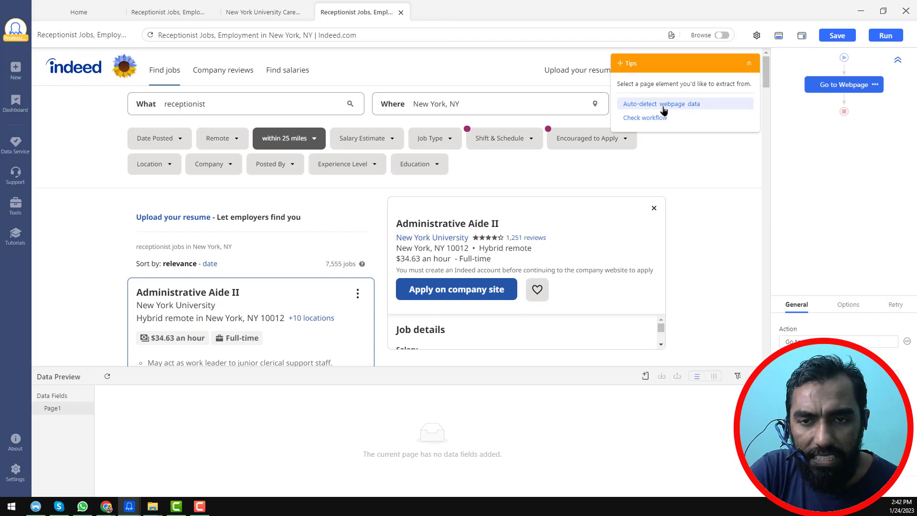
left_click(700, 107)
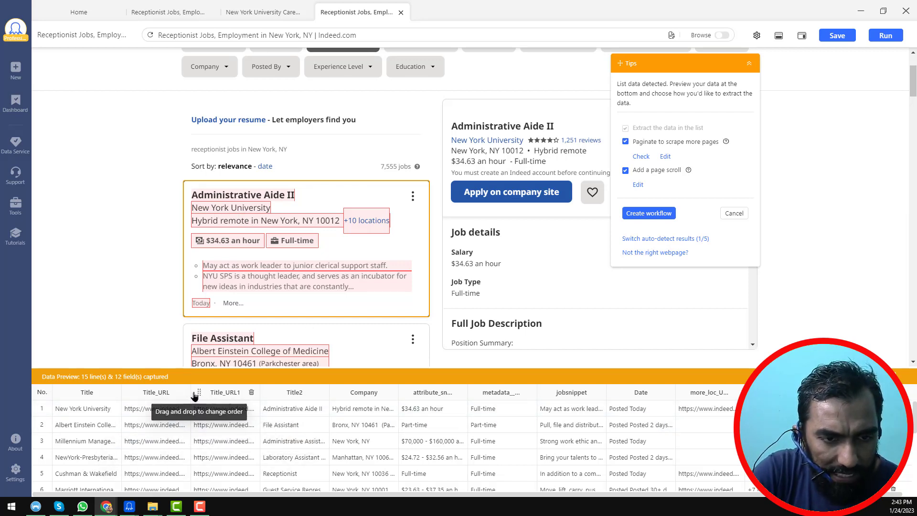
Widen the Title_URL column in the data preview and create the workflow with pagination and a page scroll enabled.
left_click_drag(191, 390, 280, 393)
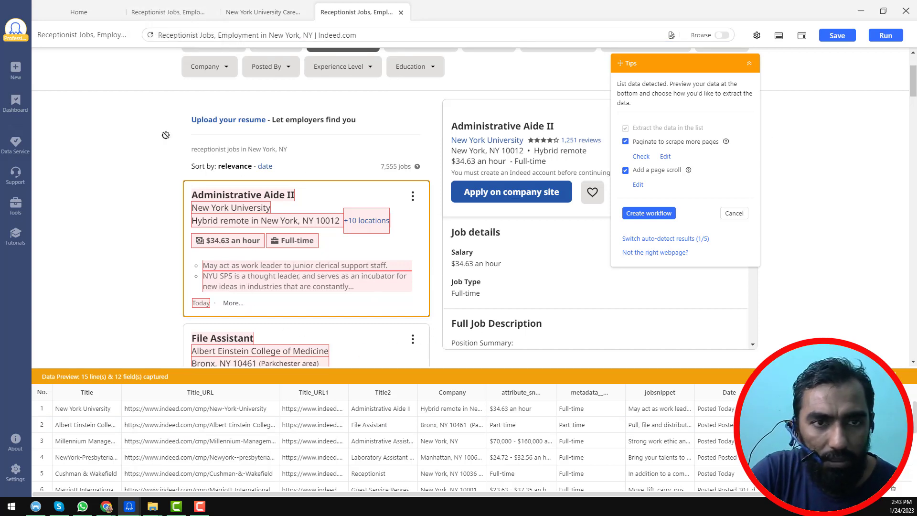
left_click(161, 15)
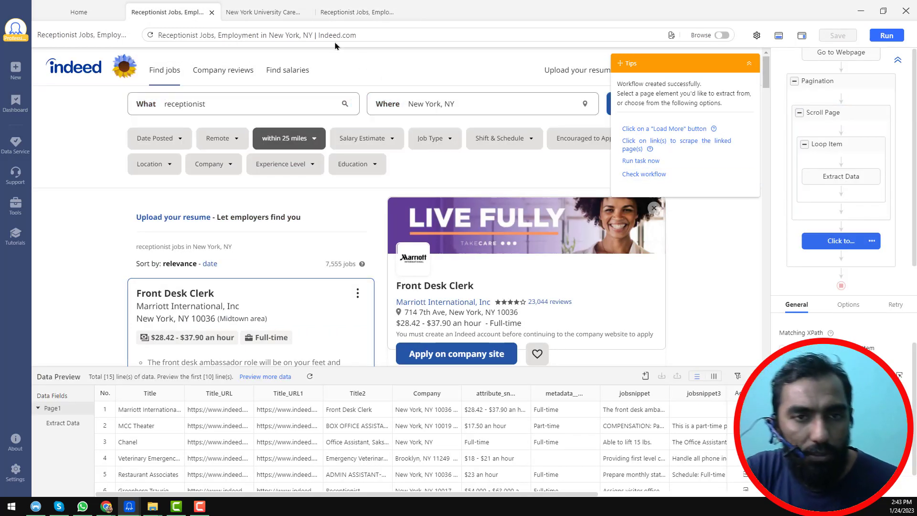
left_click(334, 13)
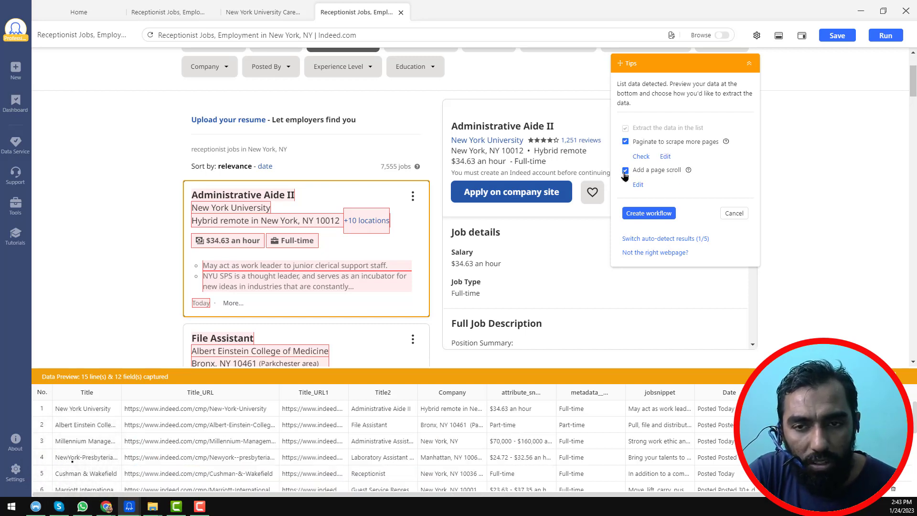
left_click(648, 213)
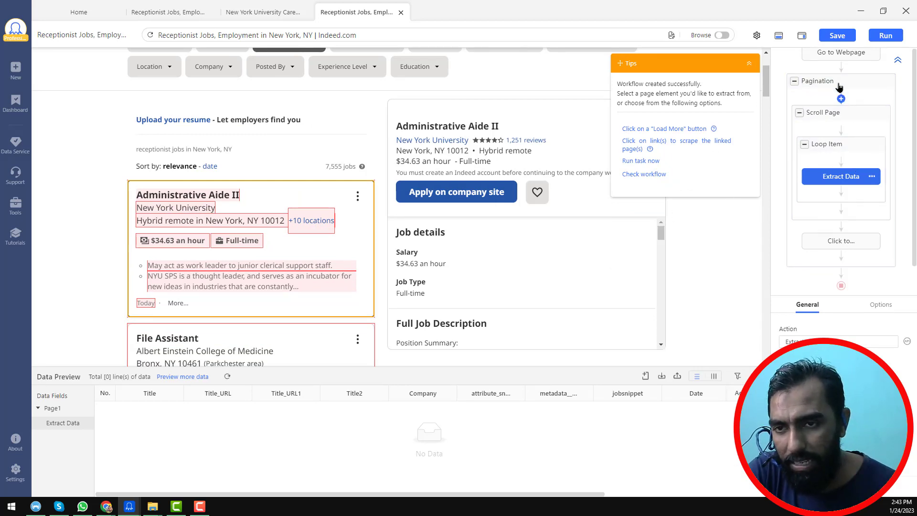
Switch to the existing receptionist jobs task and review its Go to Webpage and Pagination settings.
mouse_move(837, 136)
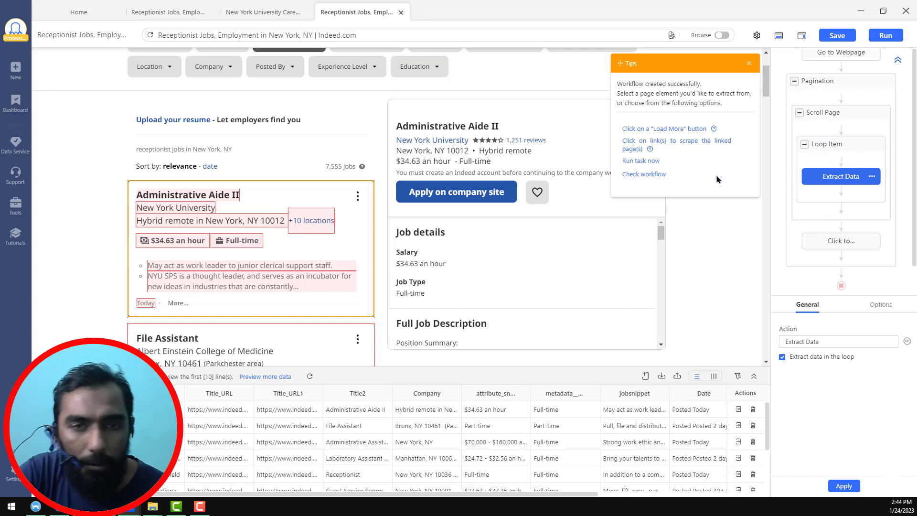
left_click(167, 12)
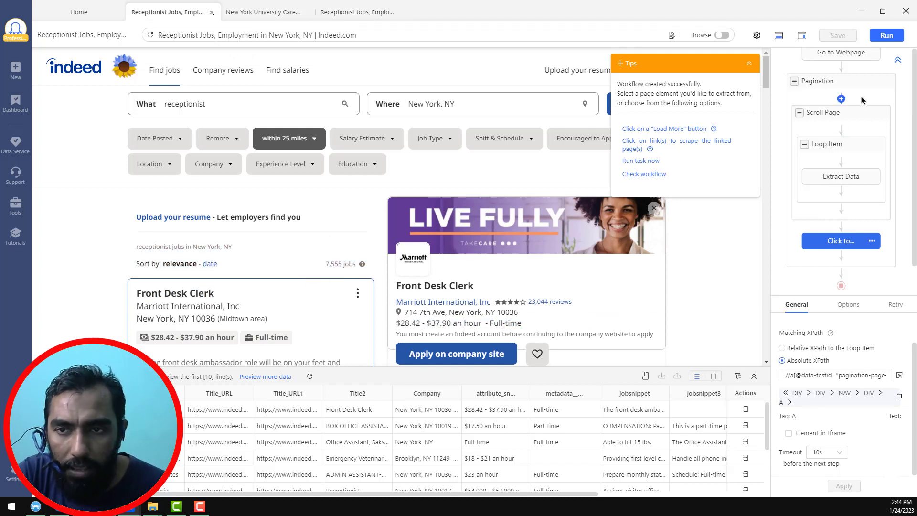
left_click(847, 58)
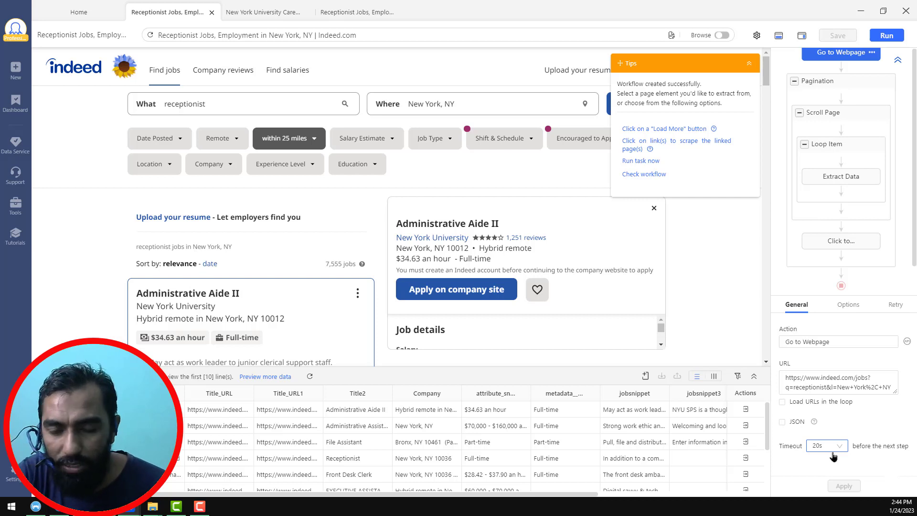
left_click(847, 86)
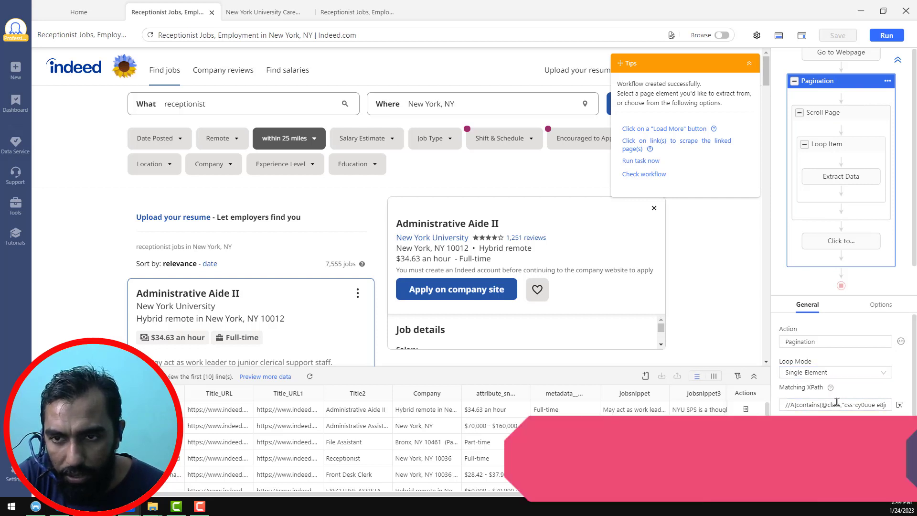
Set the wait time of the Scroll Page loop to 3s and apply the setting.
left_click(836, 120)
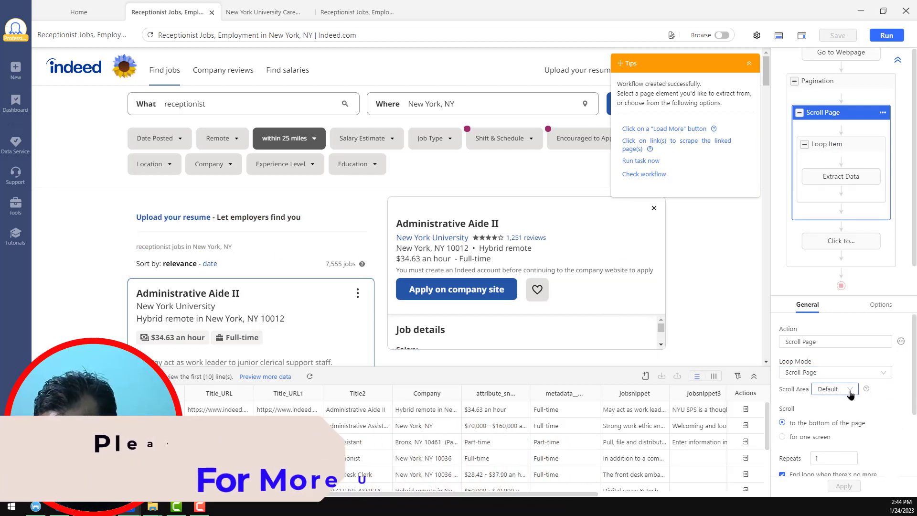
scroll(840, 396, "down", 3)
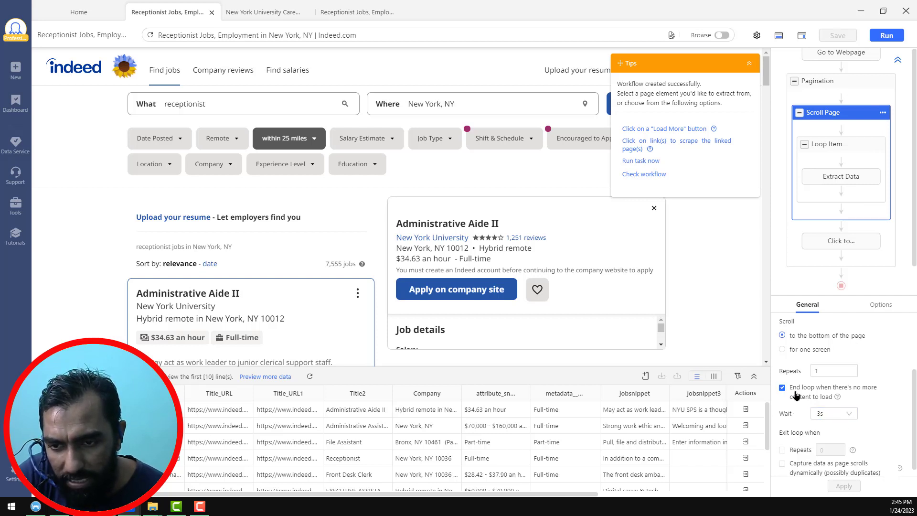
left_click(839, 419)
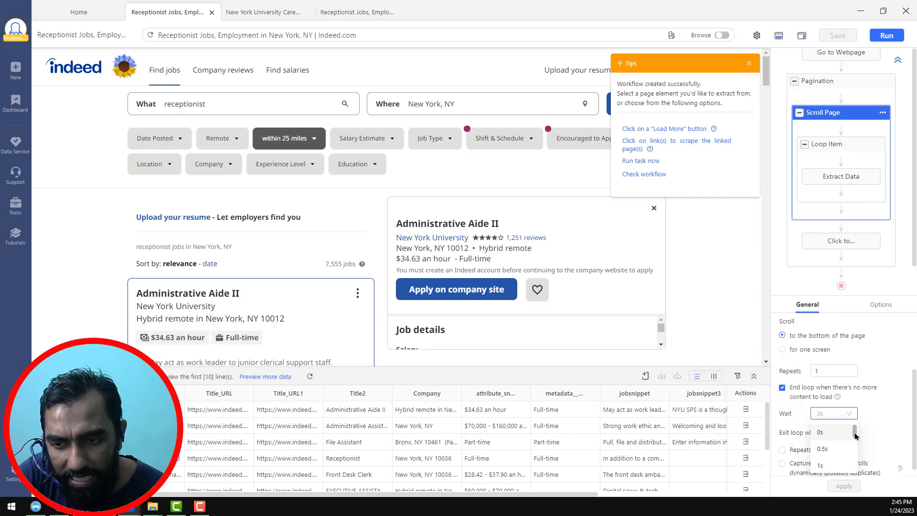
left_click_drag(857, 436, 850, 451)
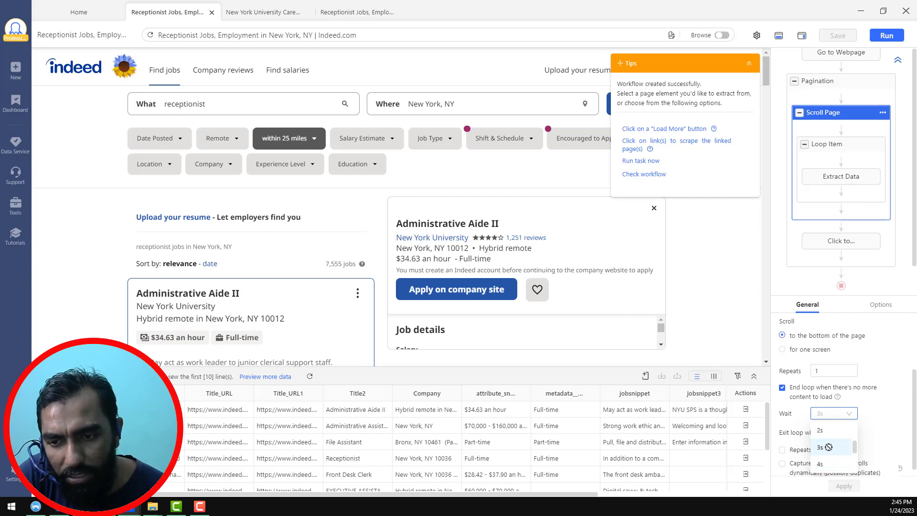
left_click(825, 447)
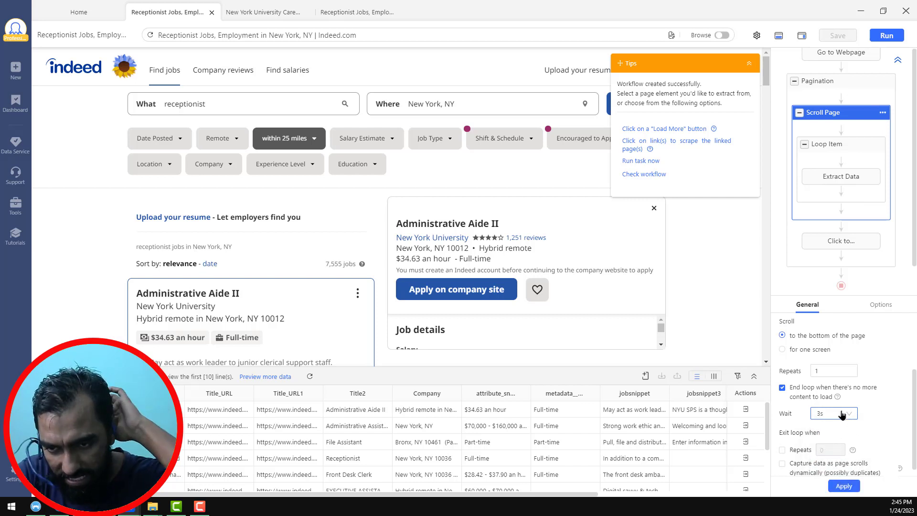
scroll(834, 412, "down", 1)
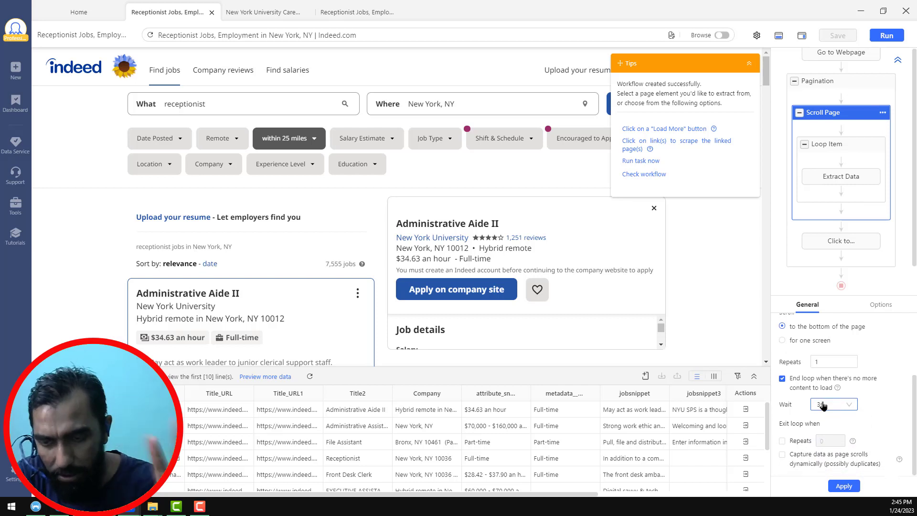
left_click(851, 488)
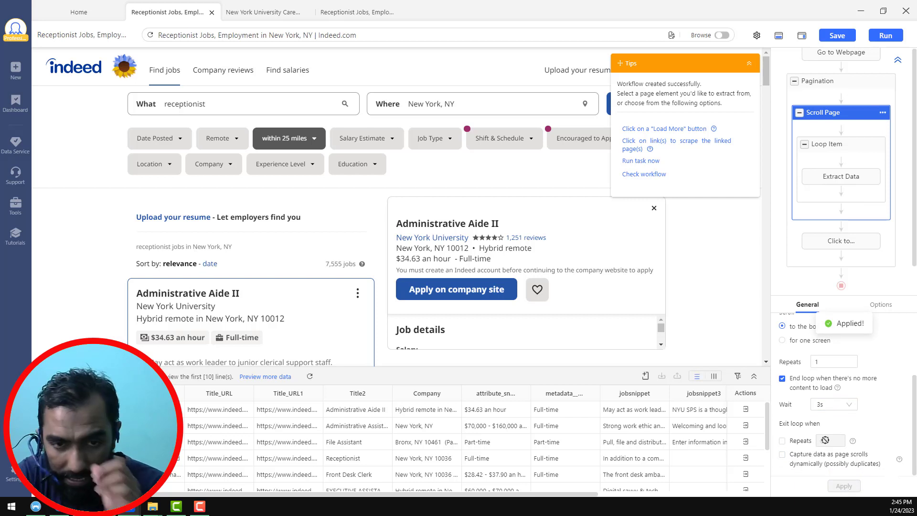
Examine the Loop Item and Extract Data settings and the full matching XPath of the Click to Paginate action.
left_click(839, 151)
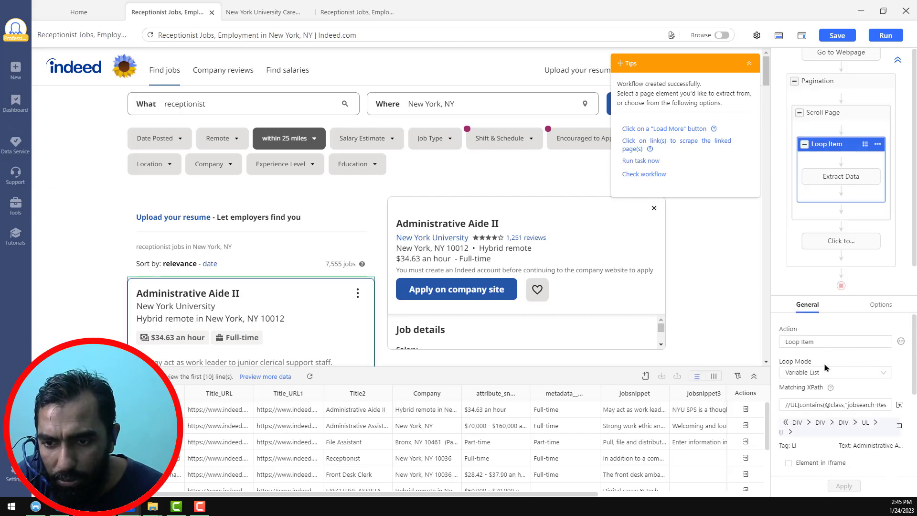
left_click(844, 178)
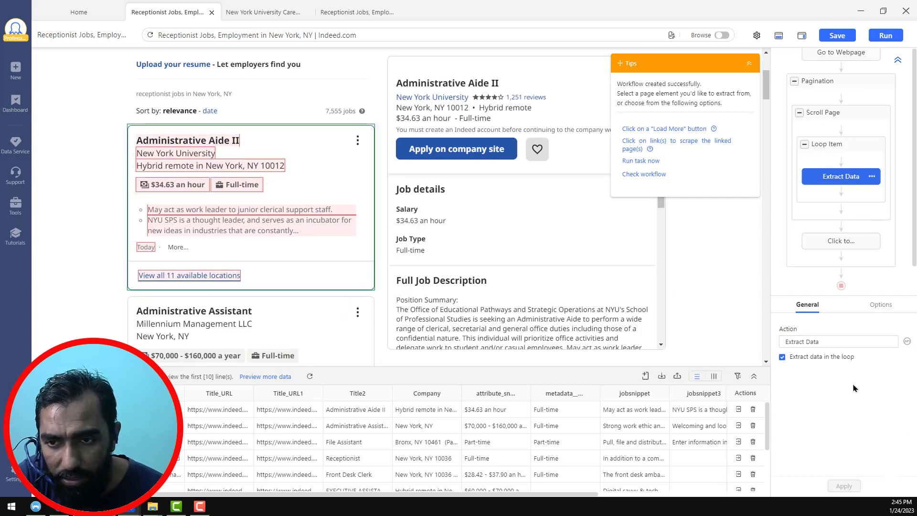
left_click(843, 246)
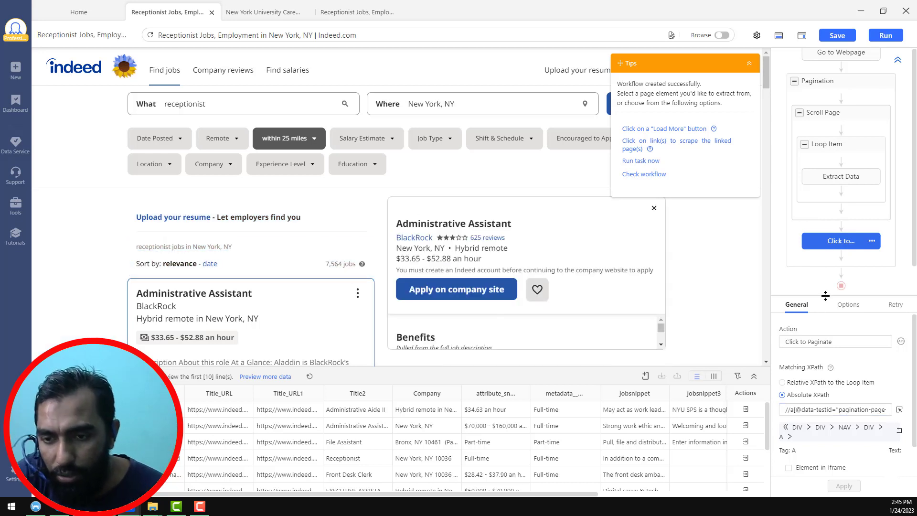
mouse_move(846, 256)
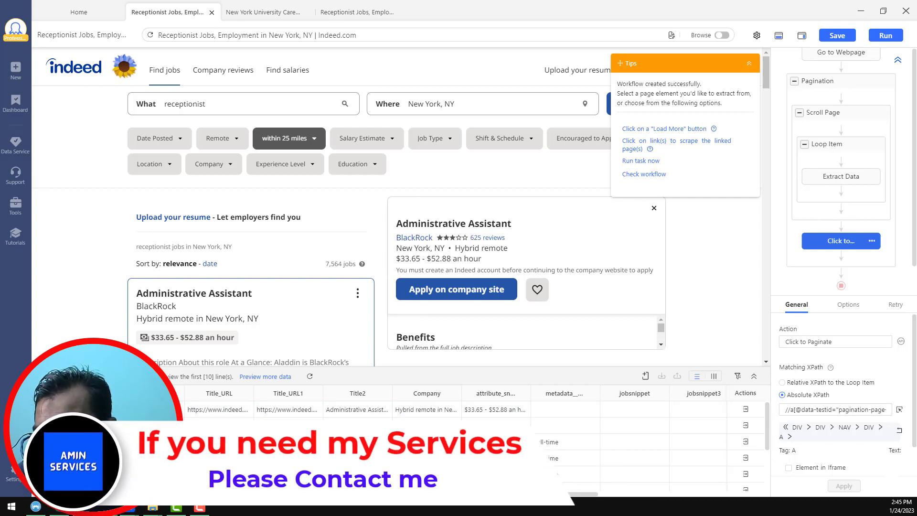
left_click(821, 410)
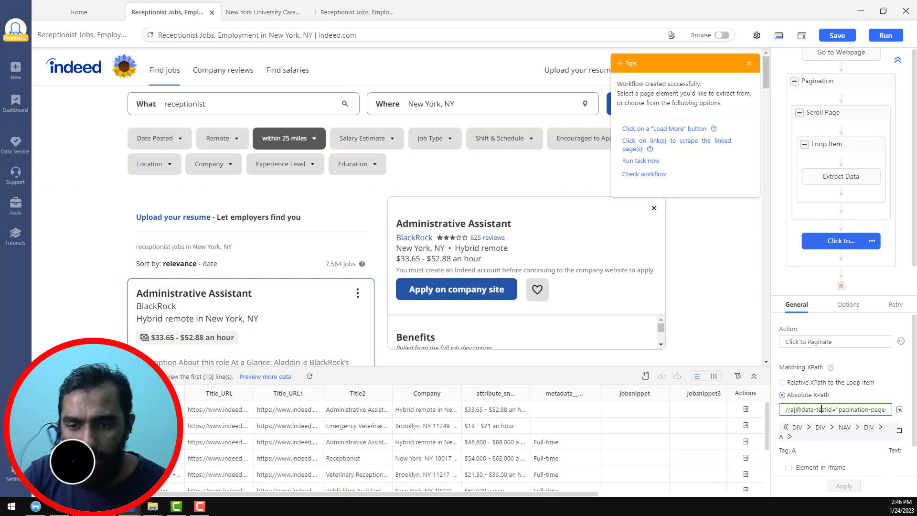
key("ctrl+a")
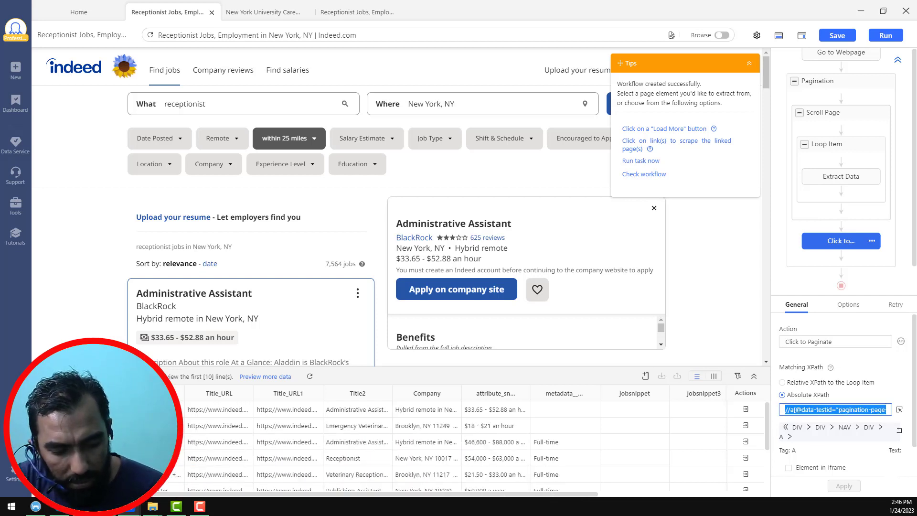
key("End")
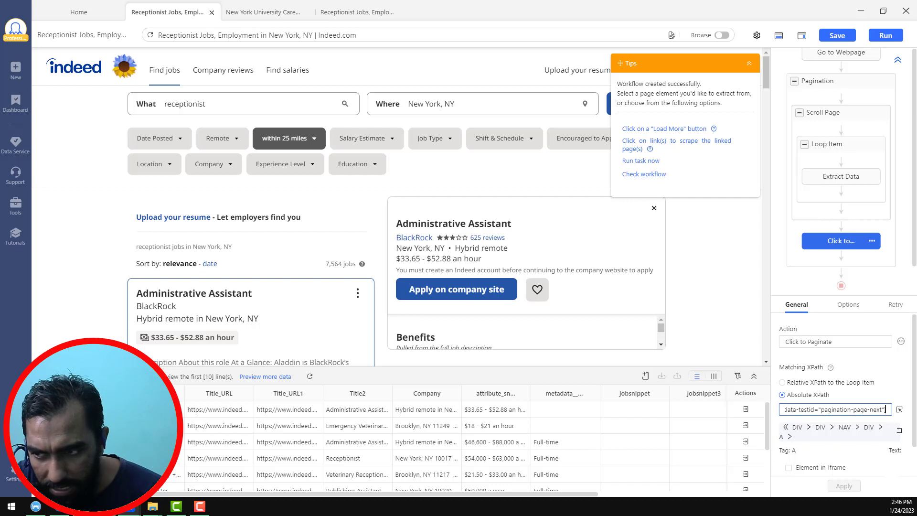
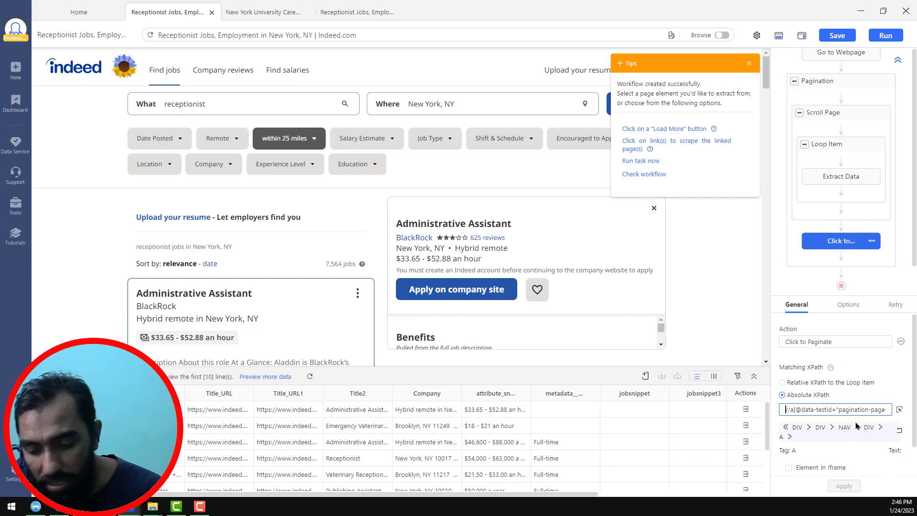
key("End")
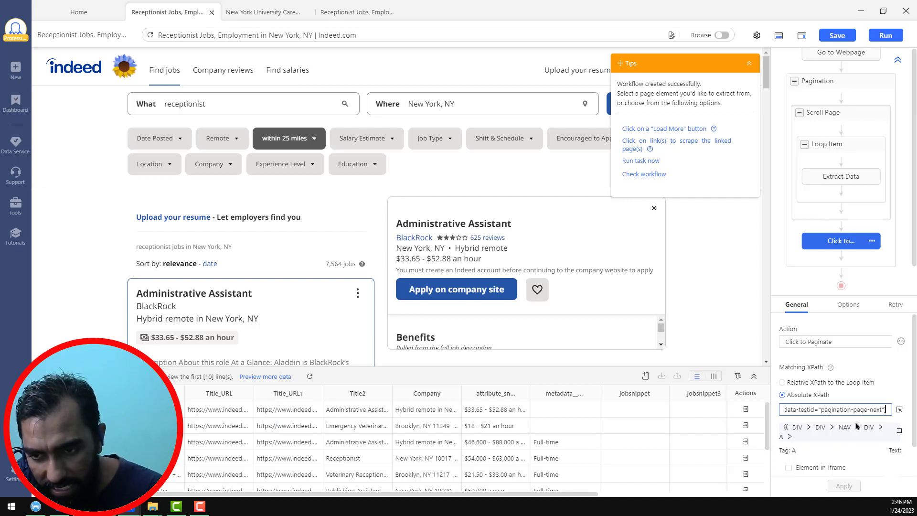
key("Home")
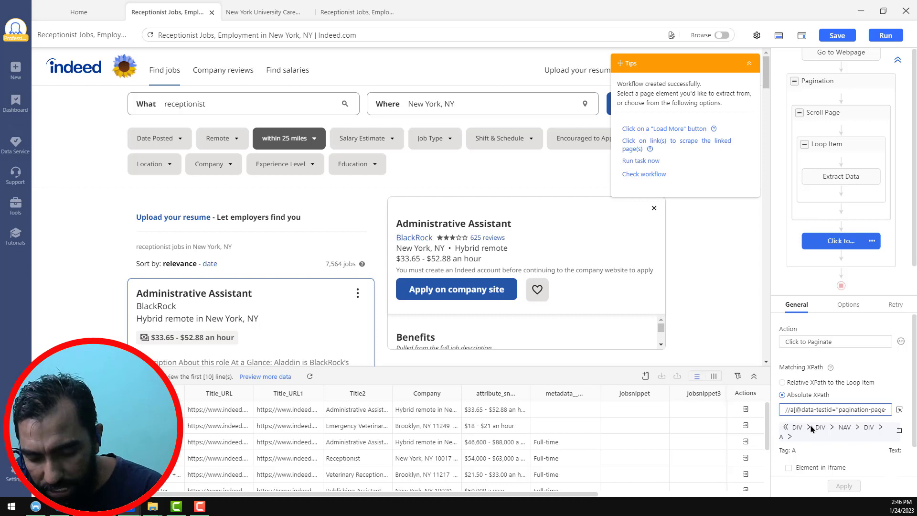
Apply a 10s timeout before the next step to the Click to Paginate action and save the task.
scroll(816, 468, "down", 1)
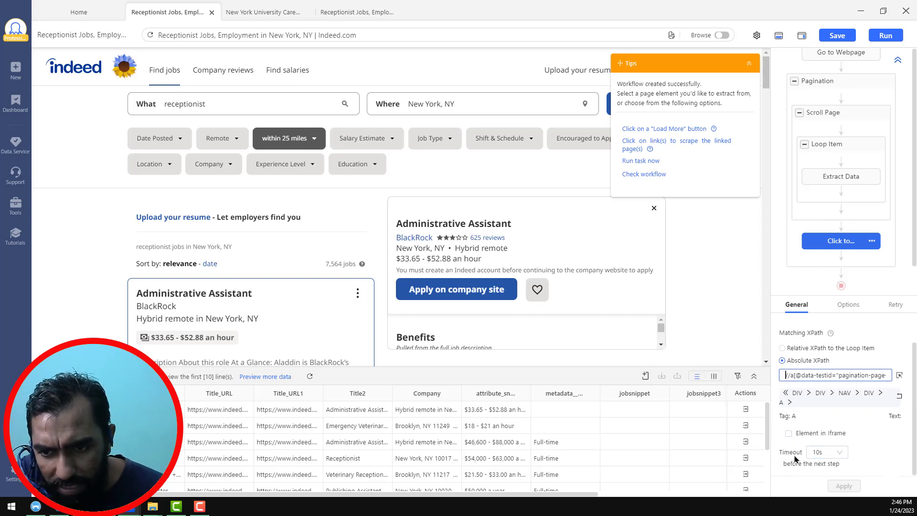
left_click(843, 454)
left_click_drag(846, 404, 847, 439)
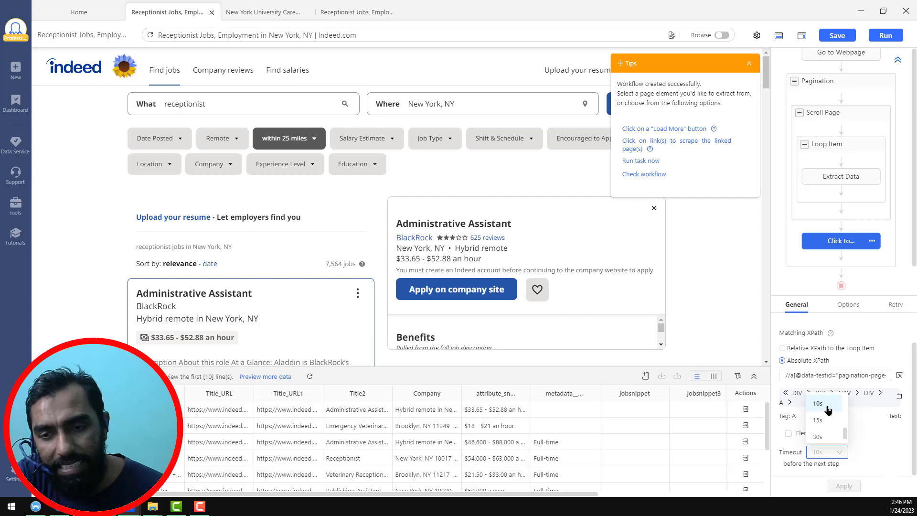
left_click(828, 406)
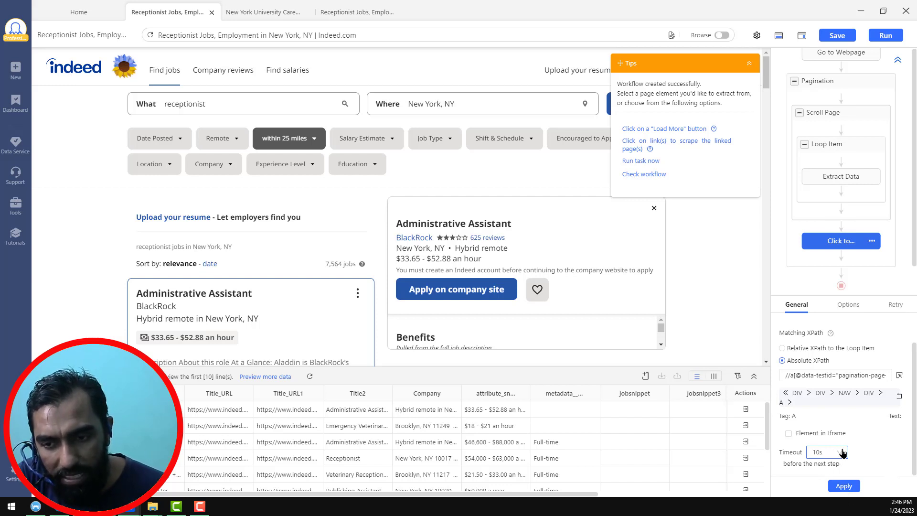
left_click(848, 487)
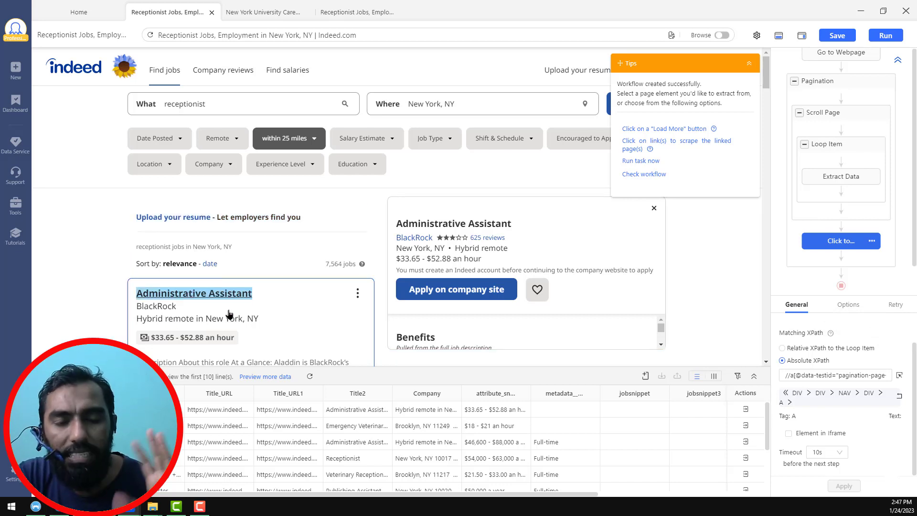
left_click(841, 36)
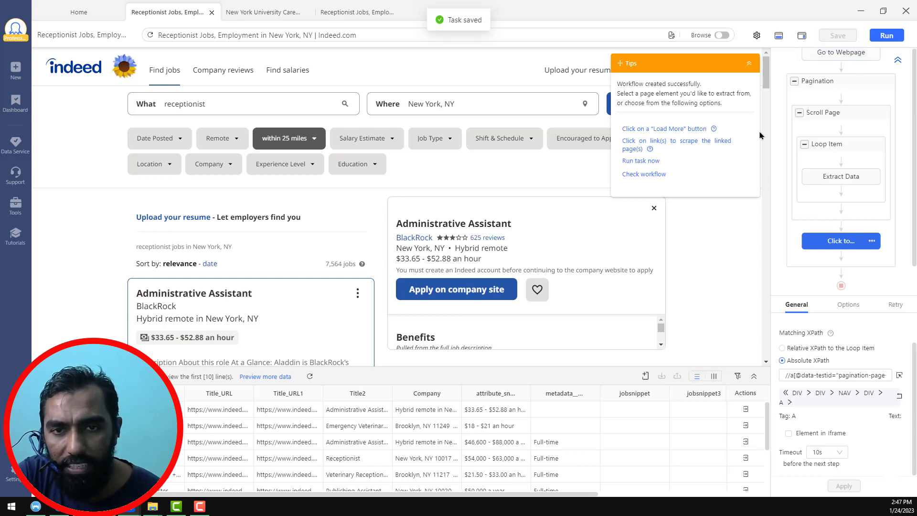
Run the task on the local device in Standard Mode and watch the extraction in the run's browser view.
left_click(883, 39)
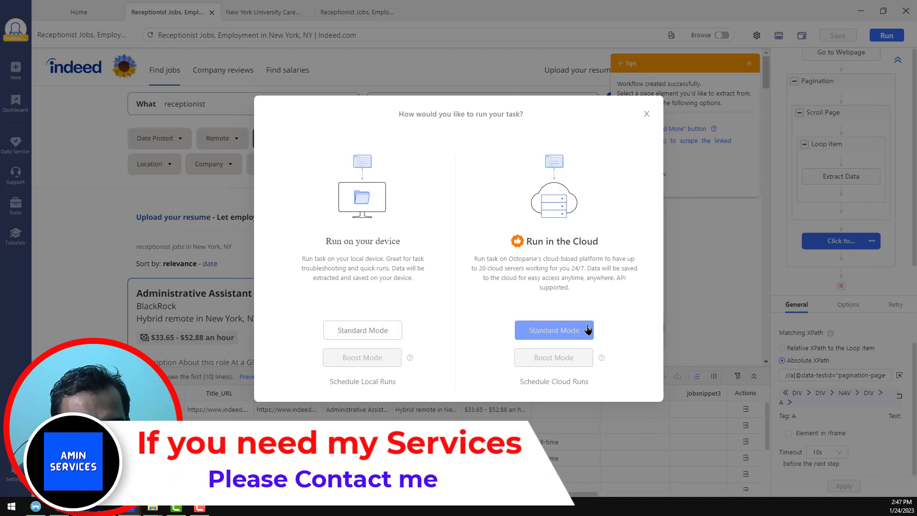
left_click(375, 335)
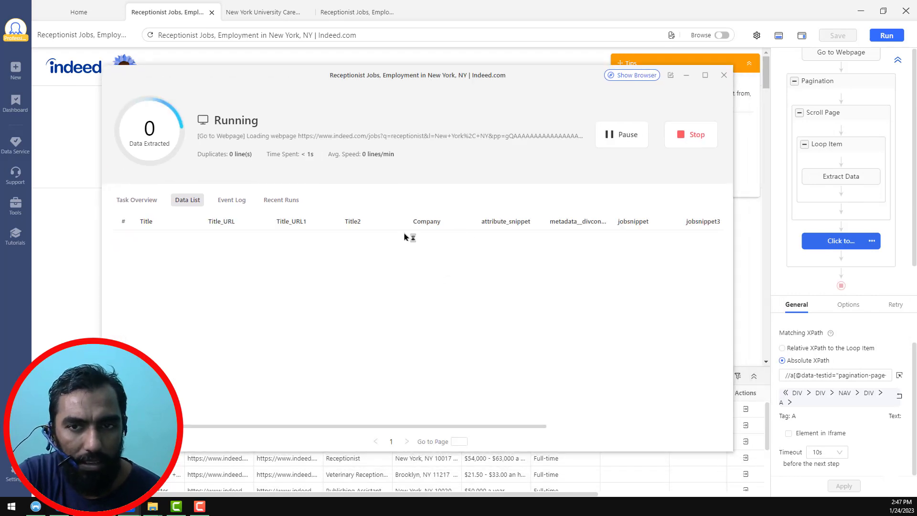
left_click(634, 77)
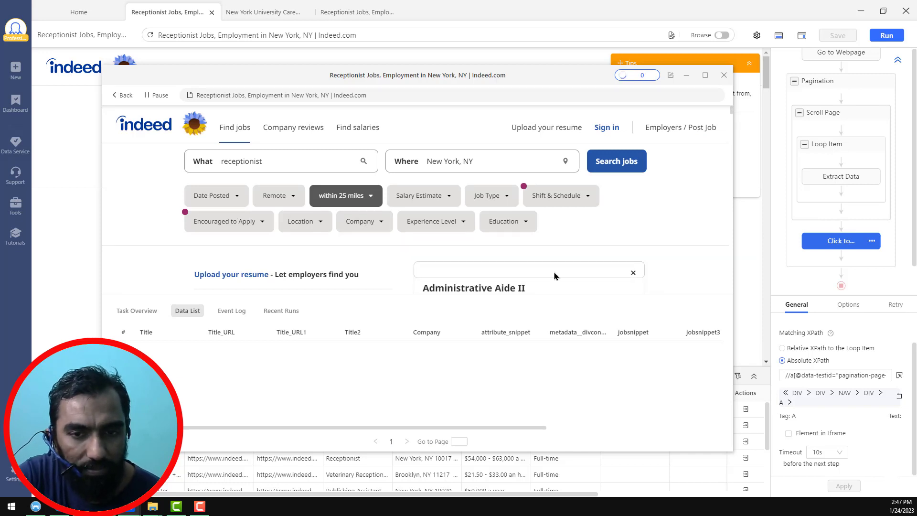
left_click(647, 76)
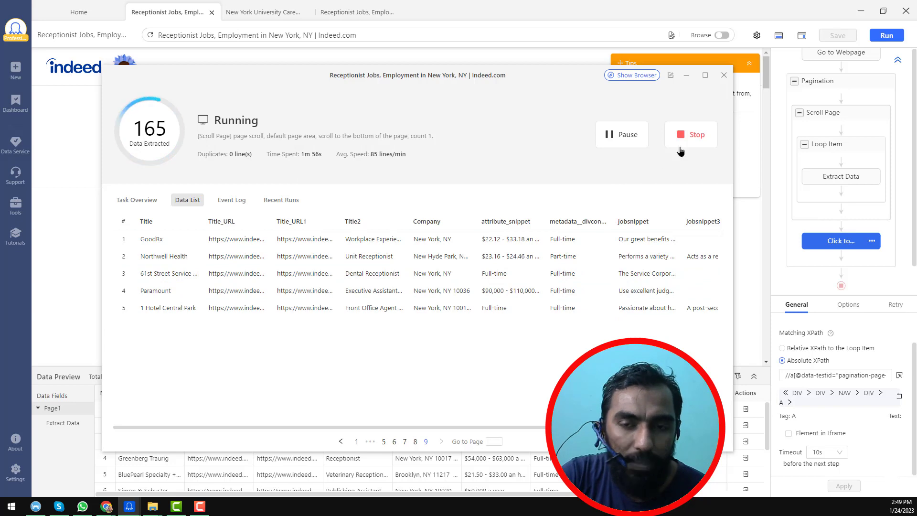
Stop the run and exit its window without exporting the data.
left_click(700, 142)
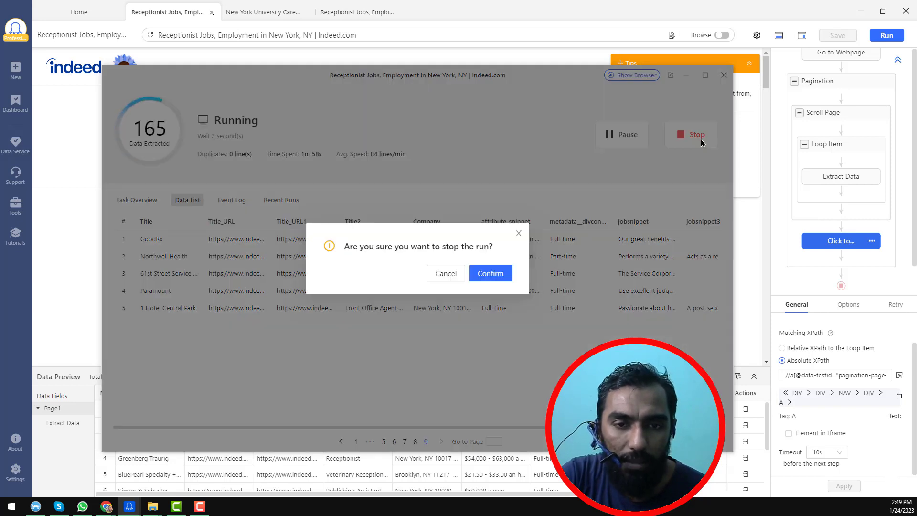
left_click(498, 272)
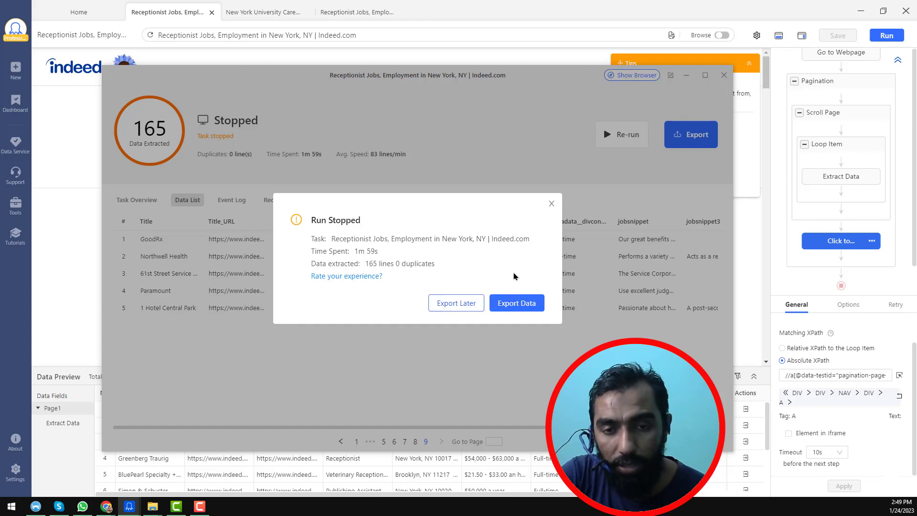
left_click(551, 204)
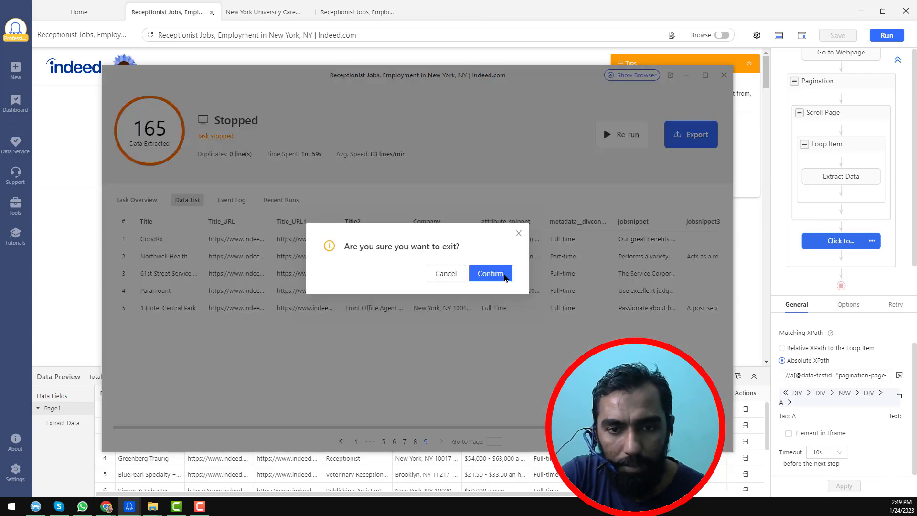
left_click(490, 273)
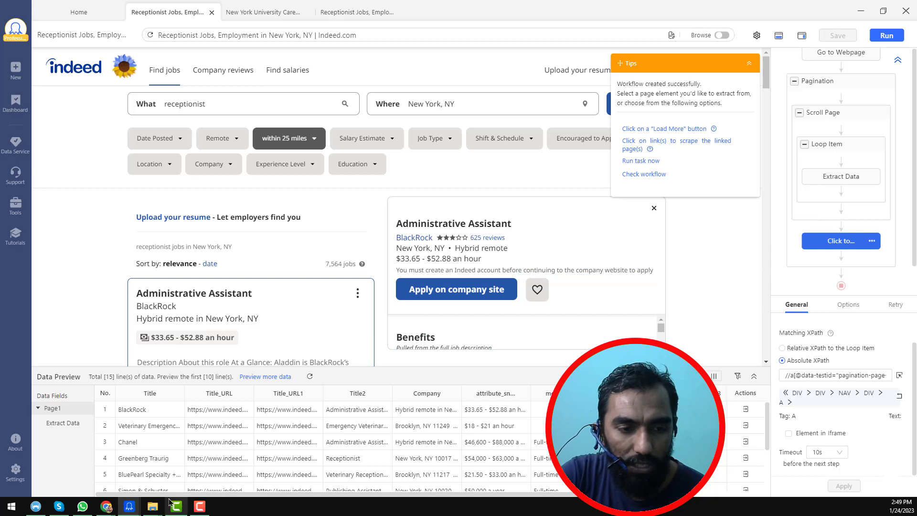
Switch to File Explorer, refresh the Downloads folder and open the workbook named 1.
mouse_move(152, 509)
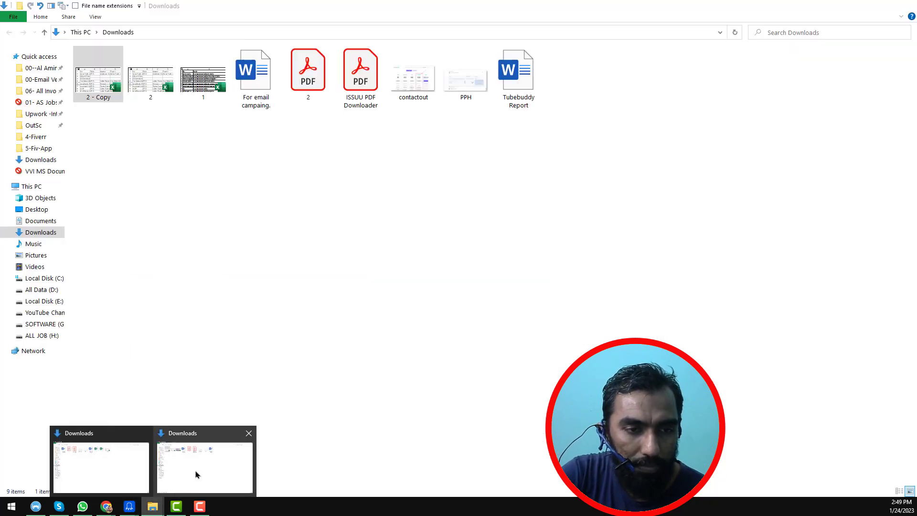
left_click(196, 475)
right_click(227, 249)
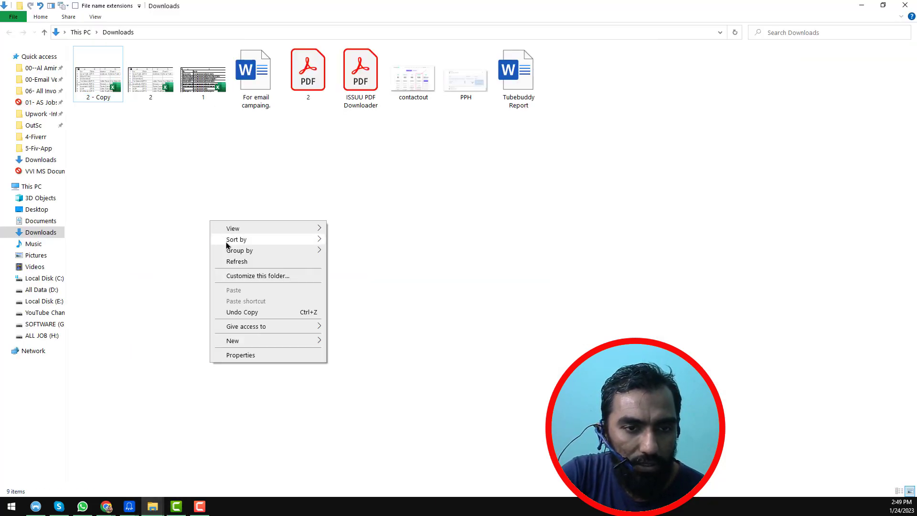
left_click(241, 263)
left_click(149, 98)
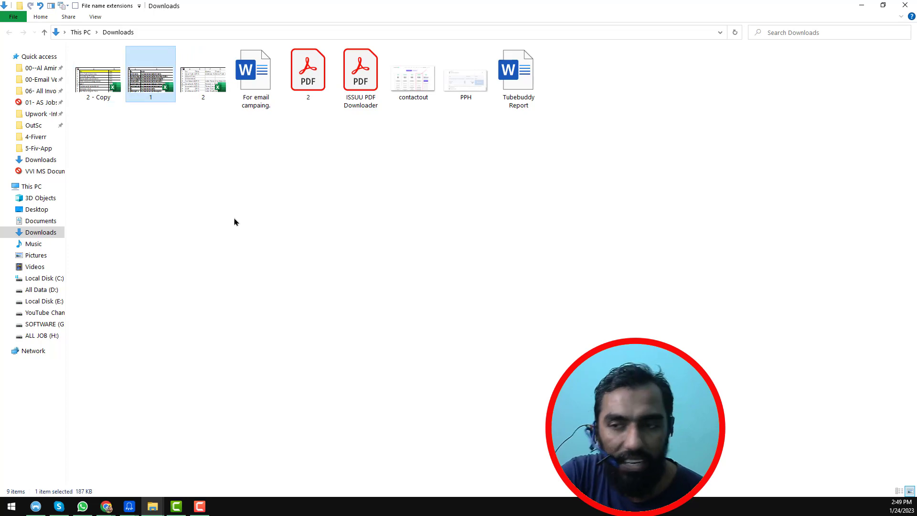
key("Return")
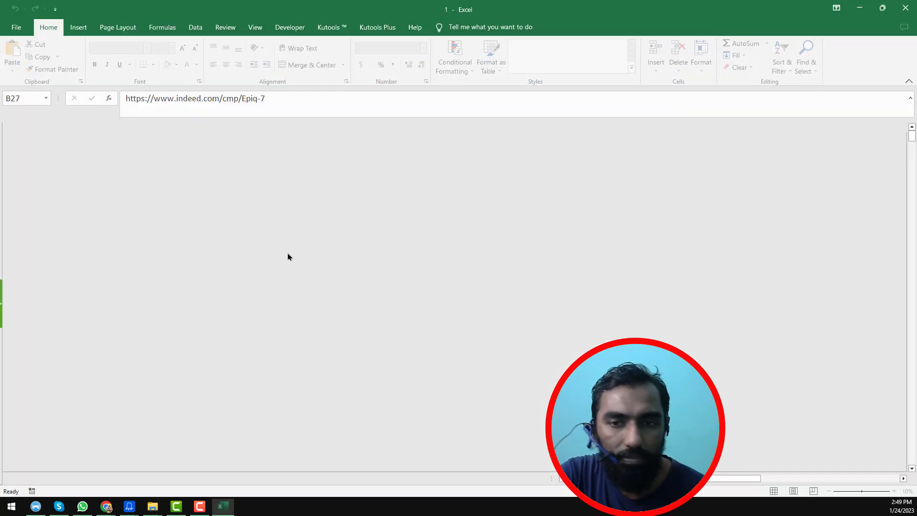
Narrow the Title_URL column slightly and review the headers and first records of the scraped sheet.
left_click(262, 186)
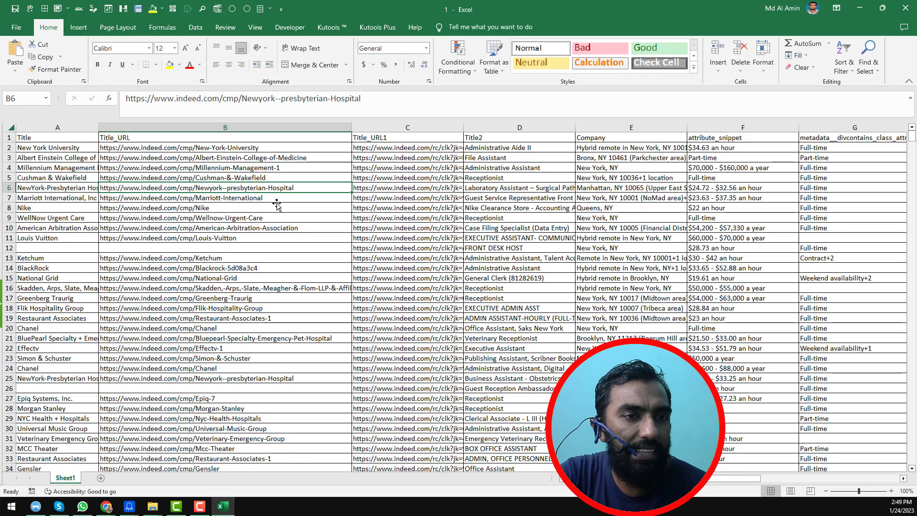
left_click(75, 148)
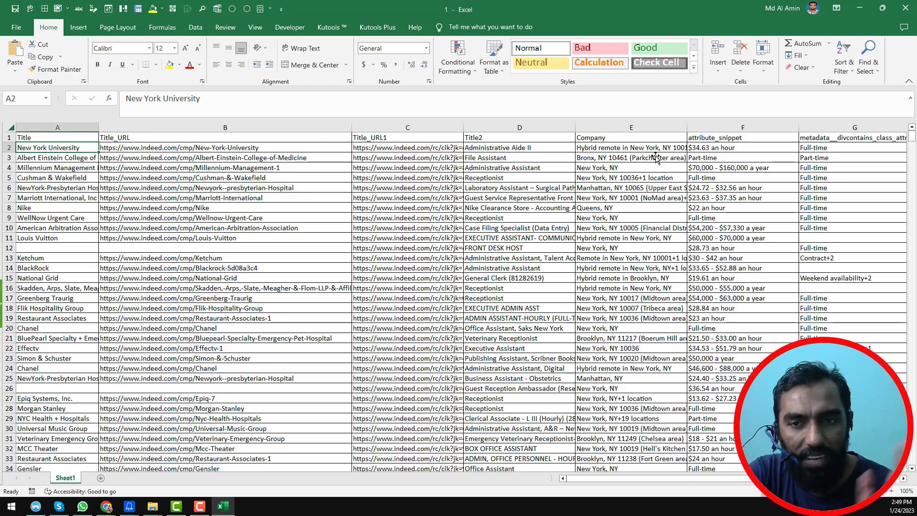
mouse_move(352, 127)
left_mouse_down()
mouse_move(288, 135)
mouse_move(339, 134)
left_mouse_up()
left_click(198, 137)
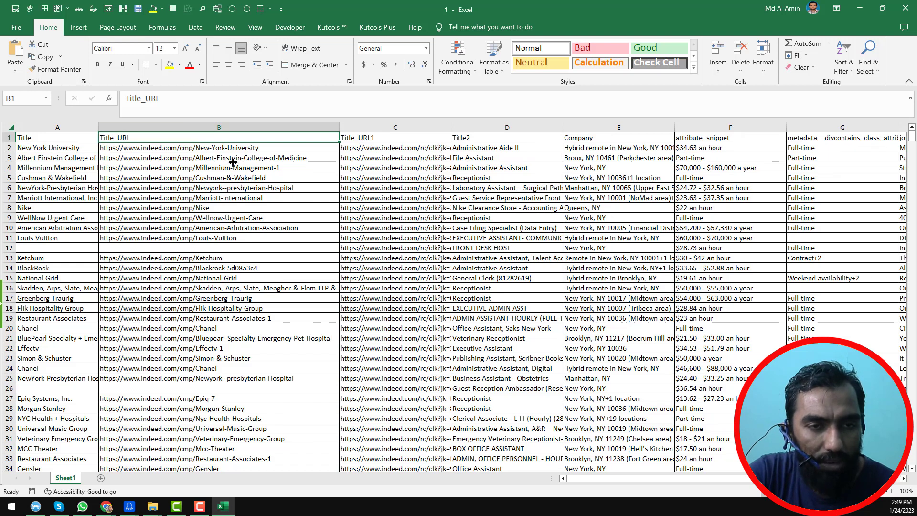
left_click(398, 137)
left_click(545, 139)
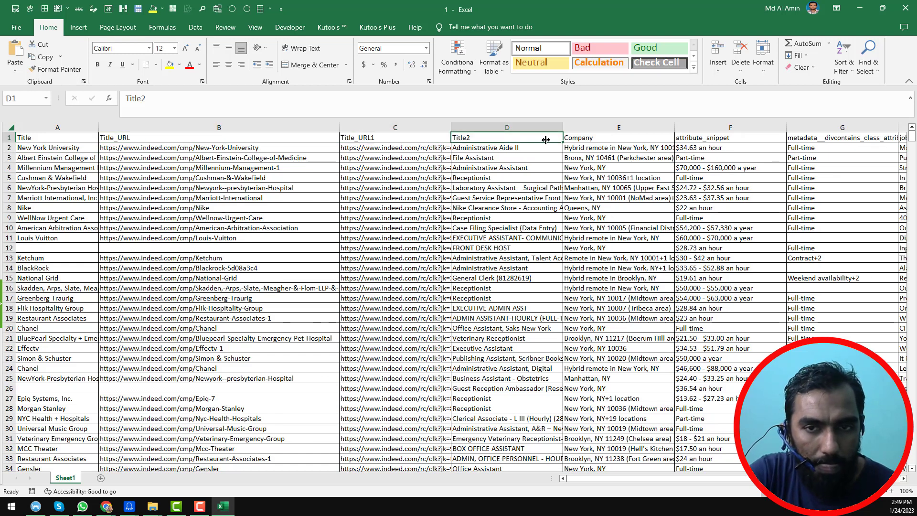
left_click(690, 142)
key("Right")
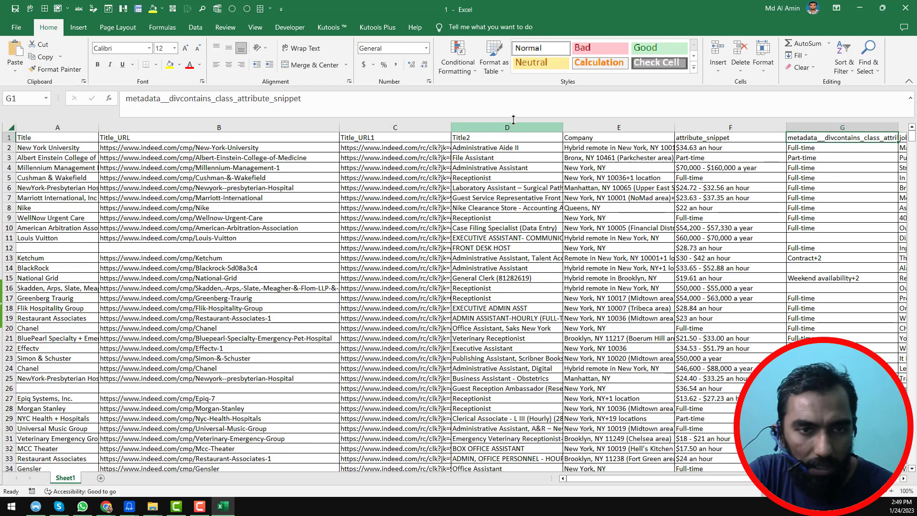
left_click(293, 147)
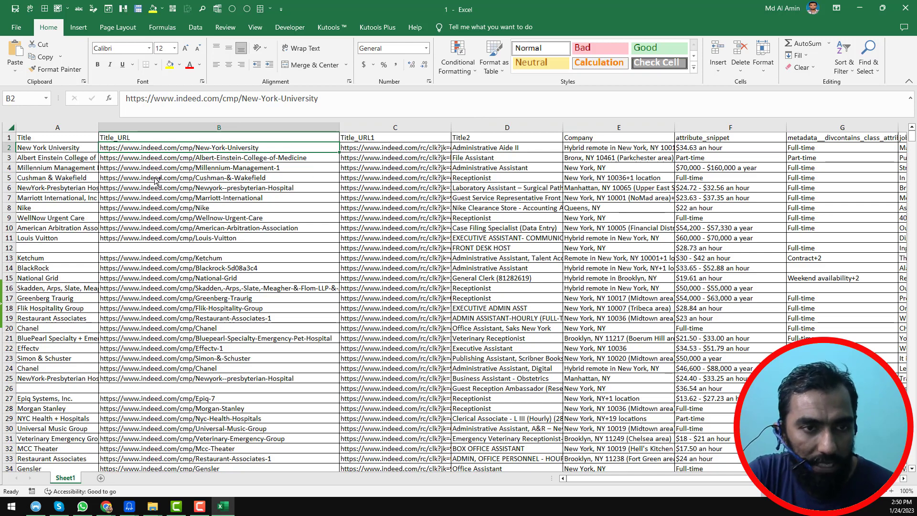
Freeze the top header row and rename the Title_URL header in B1 as Company ULR.
left_click(9, 137)
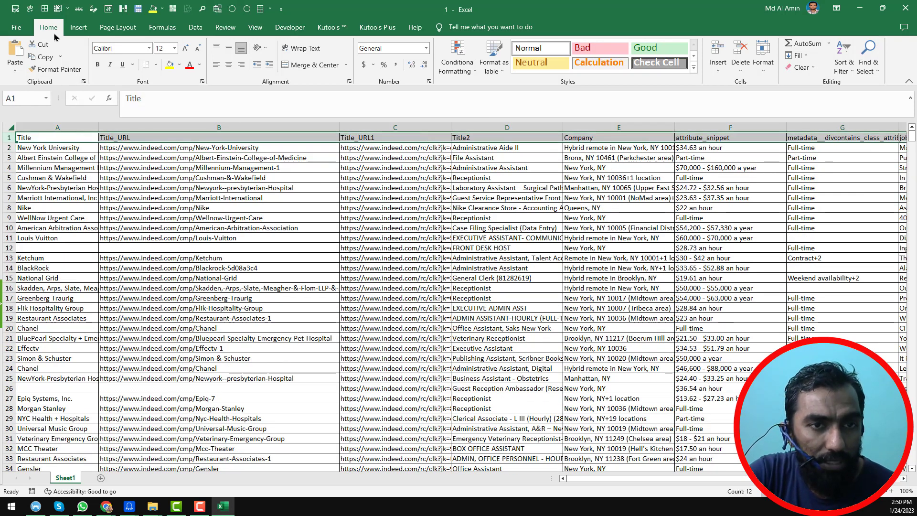
left_click(68, 10)
left_click(105, 59)
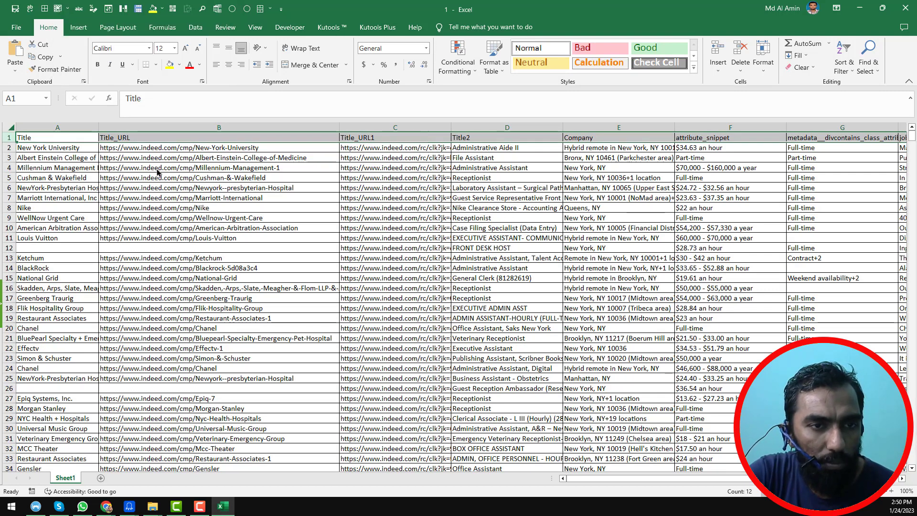
left_click(157, 169)
left_click(154, 139)
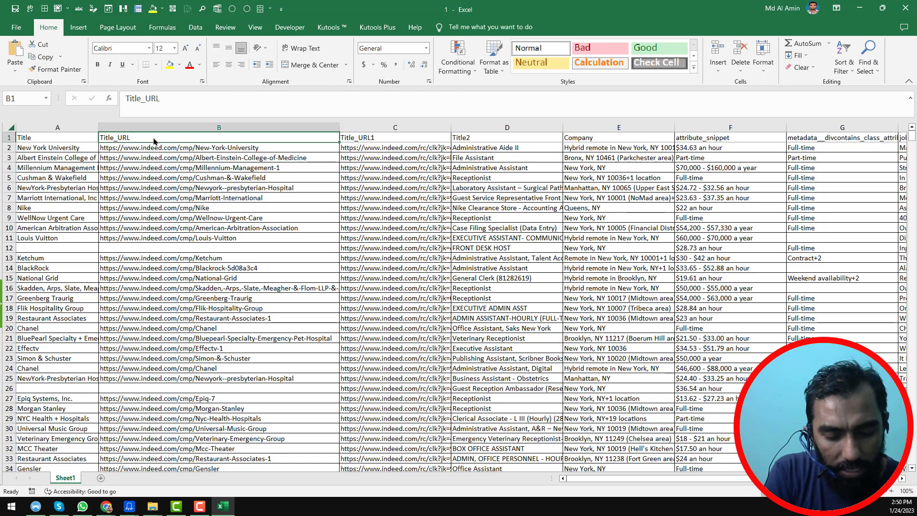
type("Company")
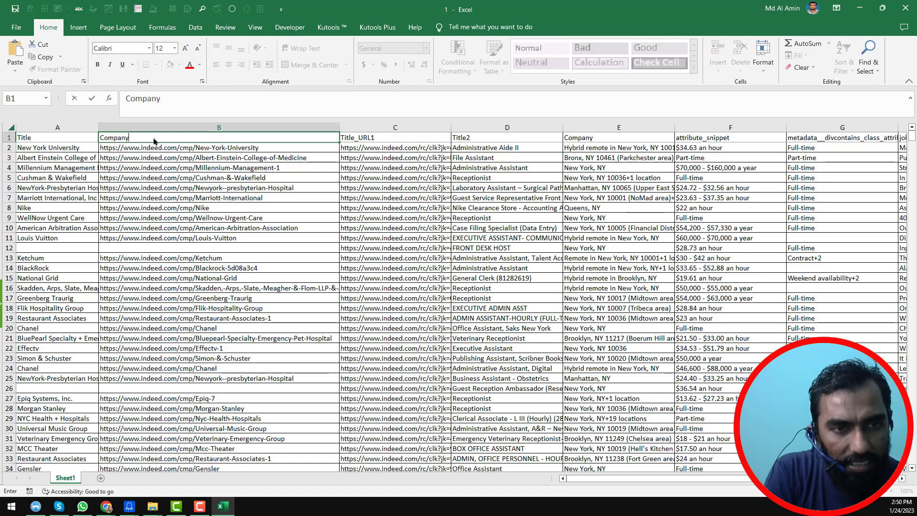
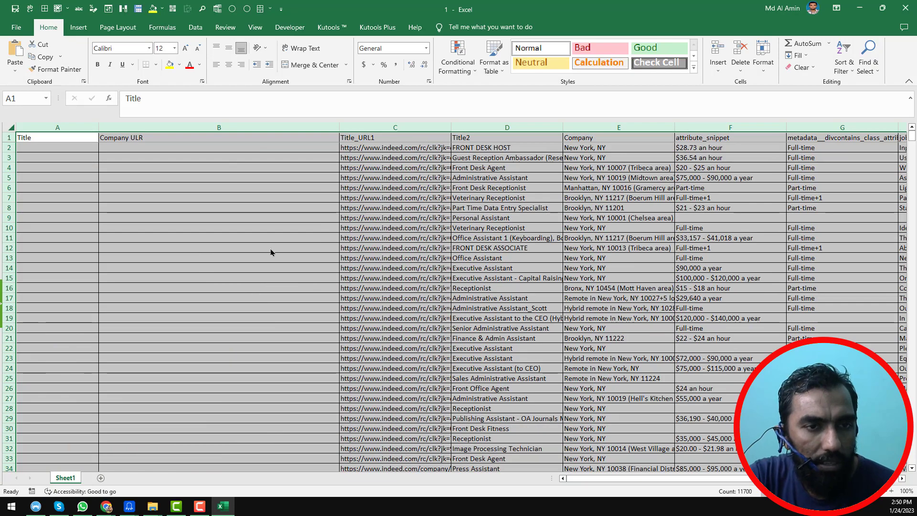
Examine the Company ULR column for blank cells, repeated company URLs and the last filled row.
scroll(270, 248, "down", 13)
left_click(268, 243)
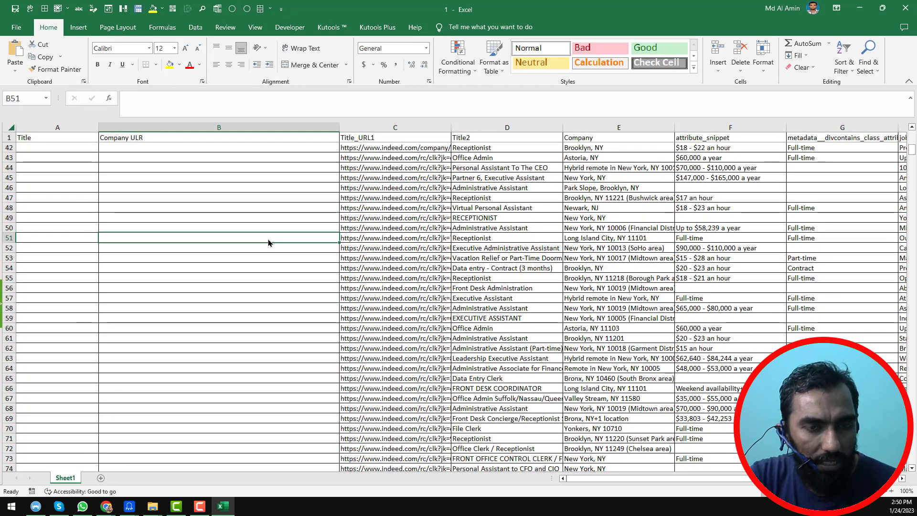
key("ctrl+Down")
key("ctrl+Down")
scroll(249, 267, "down", 3)
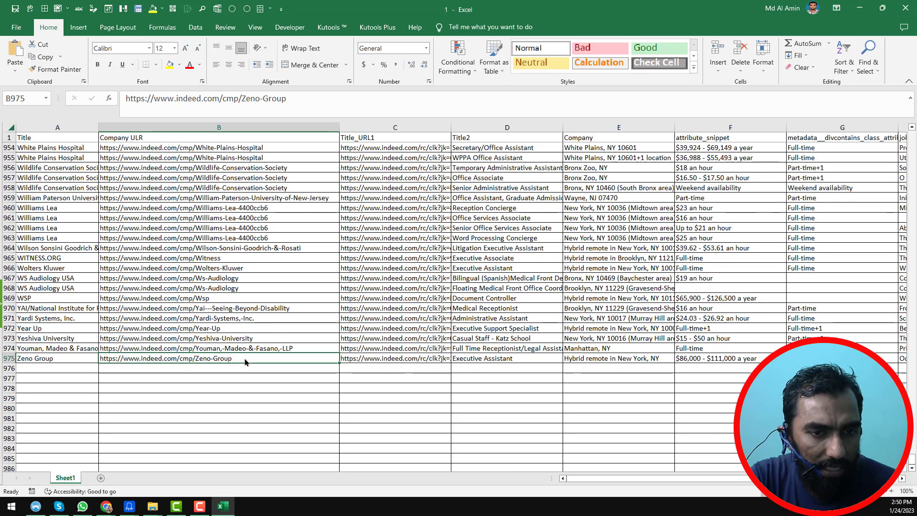
key("ctrl+Up")
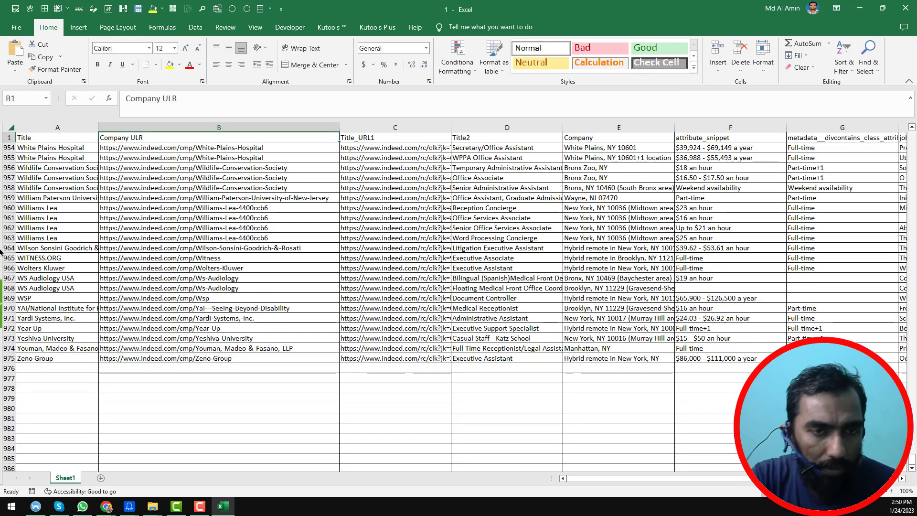
middle_click(306, 242)
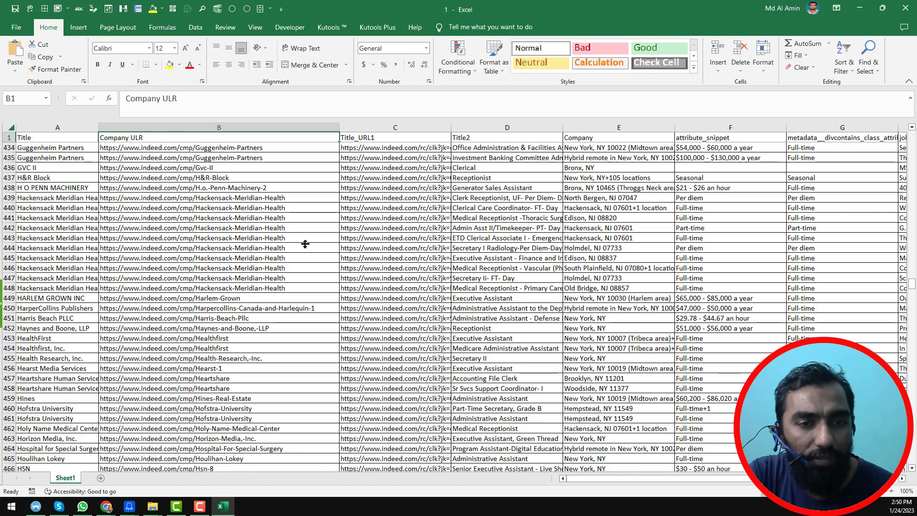
left_click(292, 207)
scroll(262, 211, "up", 10)
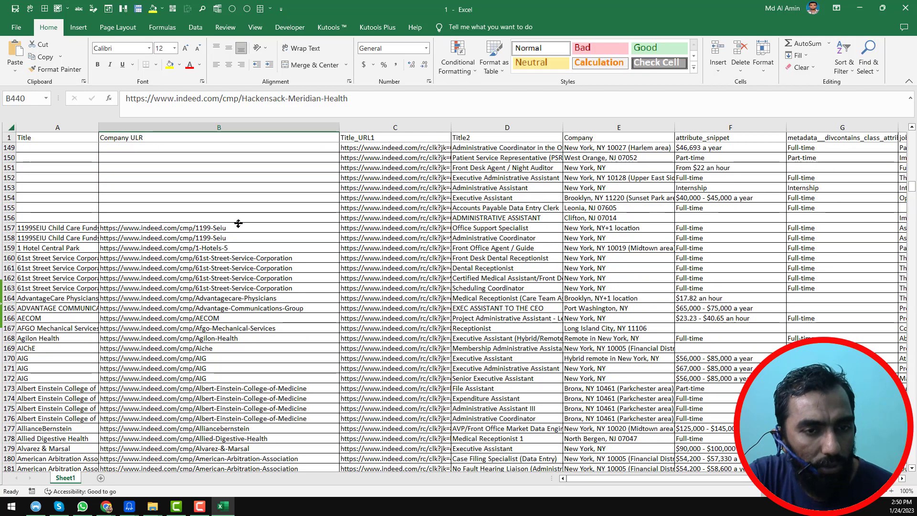
left_click(238, 224)
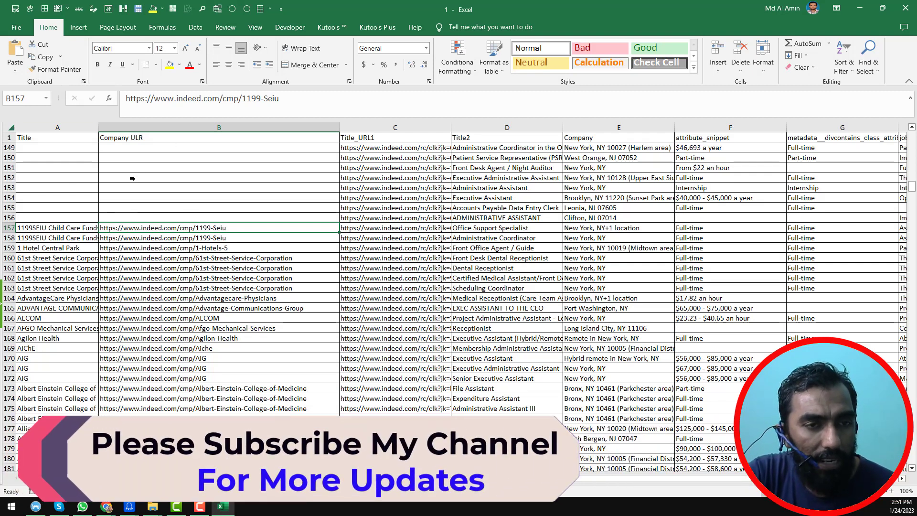
Remove duplicate rows from the whole sheet based only on the Company ULR column, treating the first row as headers.
left_click(10, 127)
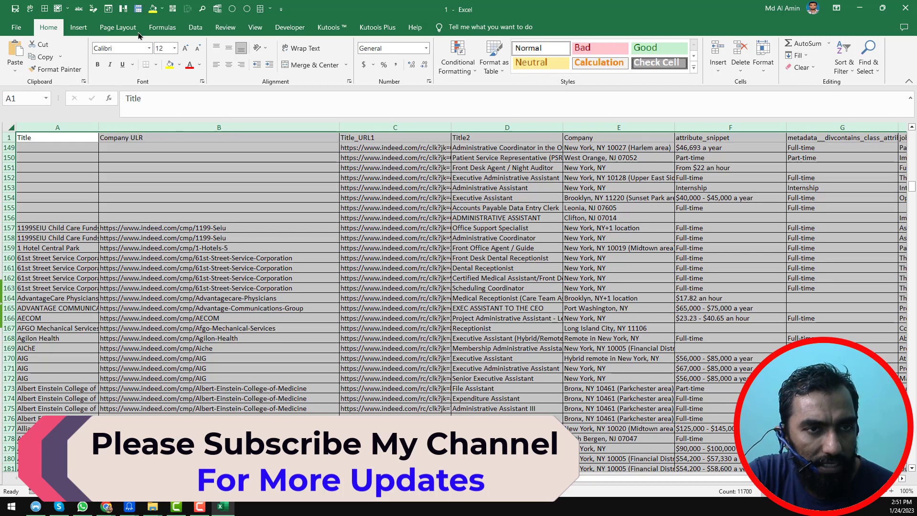
left_click(124, 9)
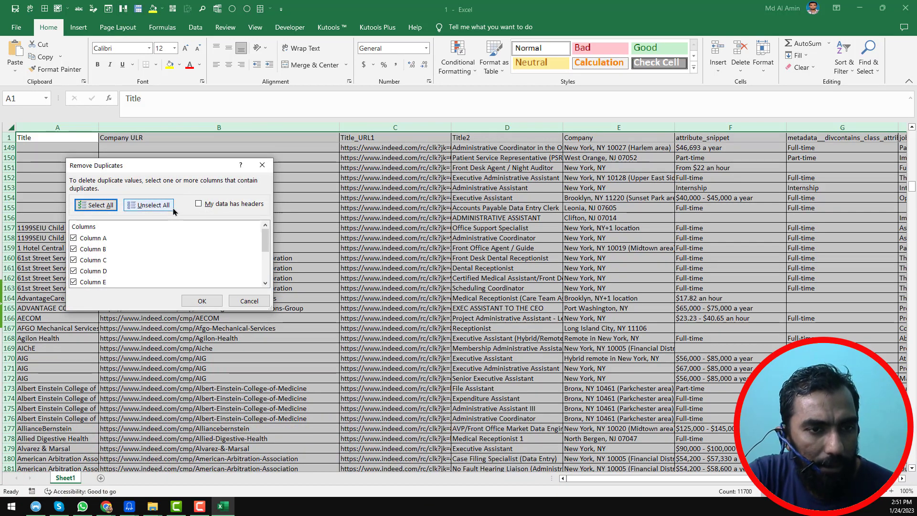
left_click(153, 205)
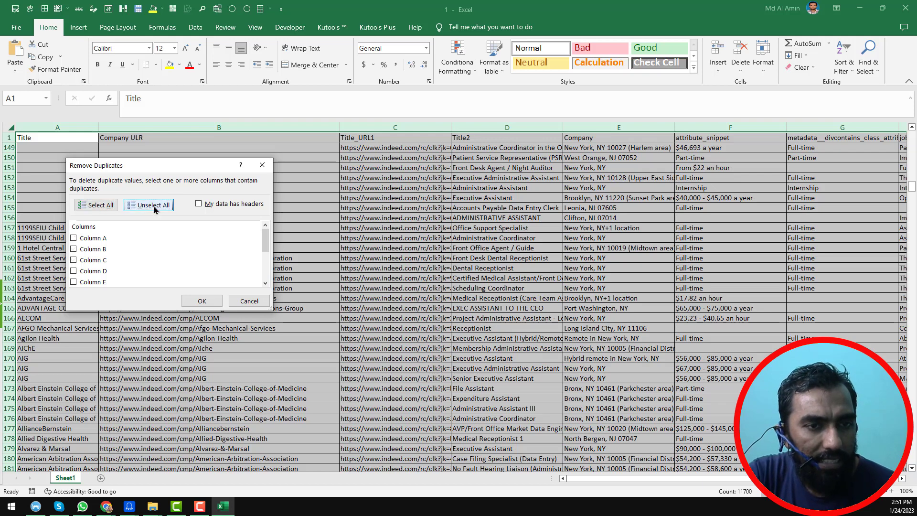
left_click(211, 206)
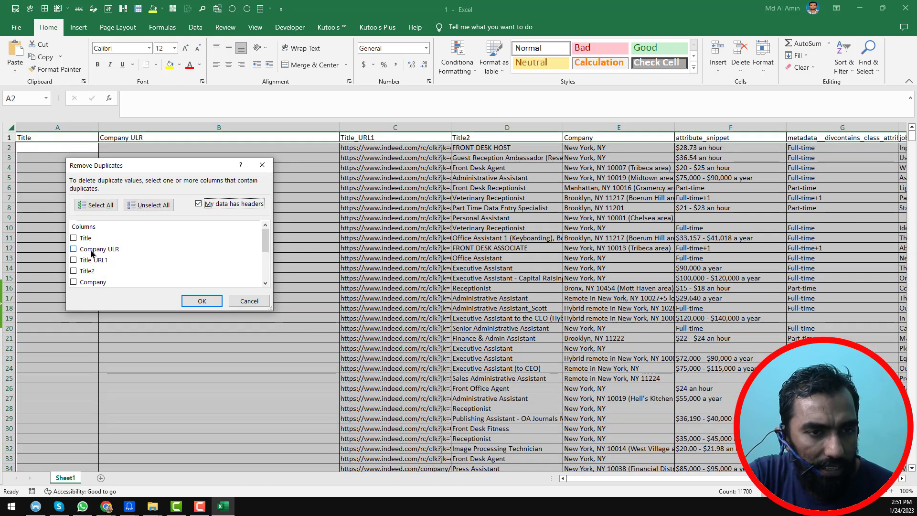
left_click(97, 253)
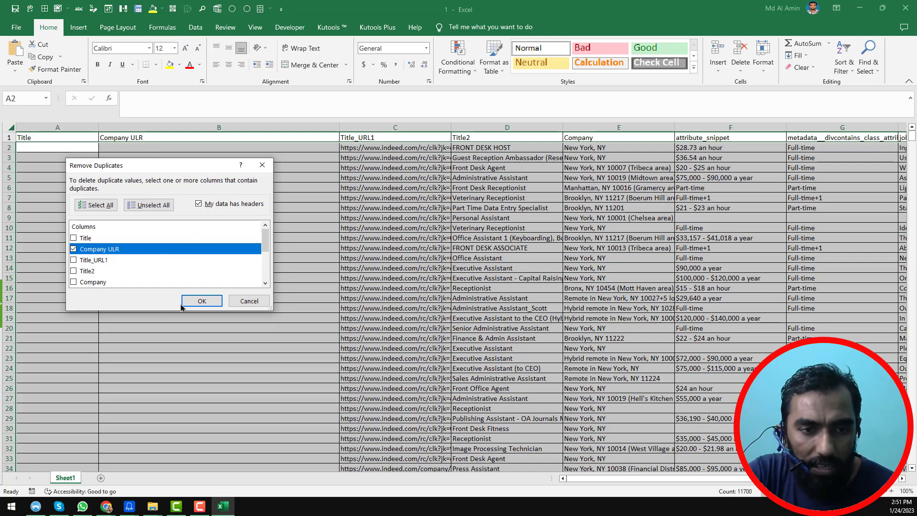
left_click(209, 301)
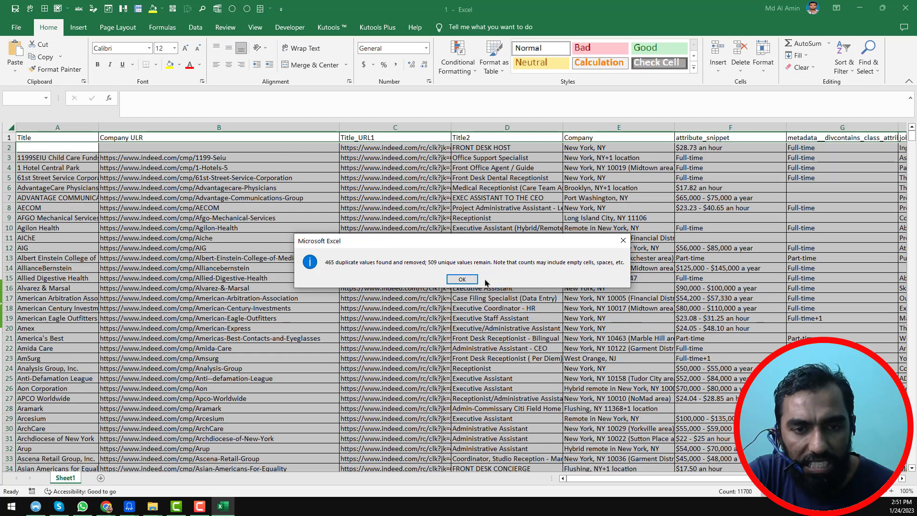
left_click(461, 278)
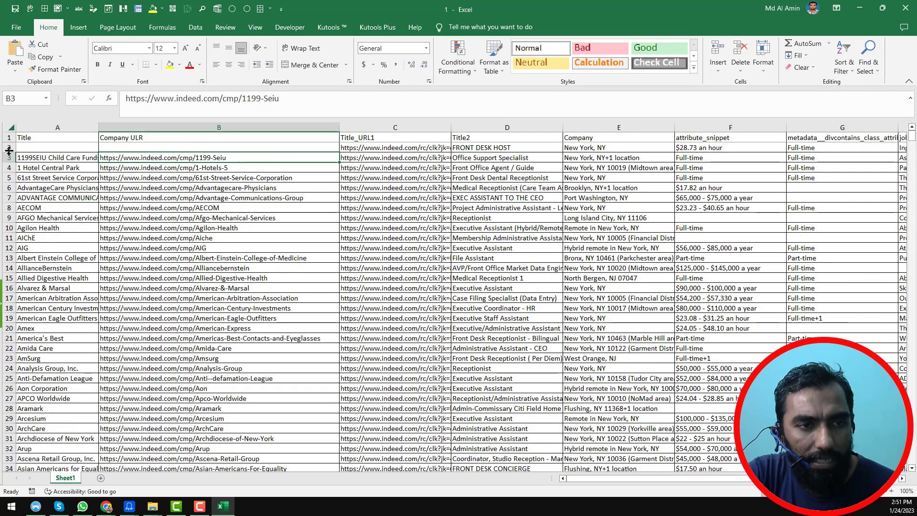
Delete the record in row 2 that has no company title or URL.
left_click(8, 148)
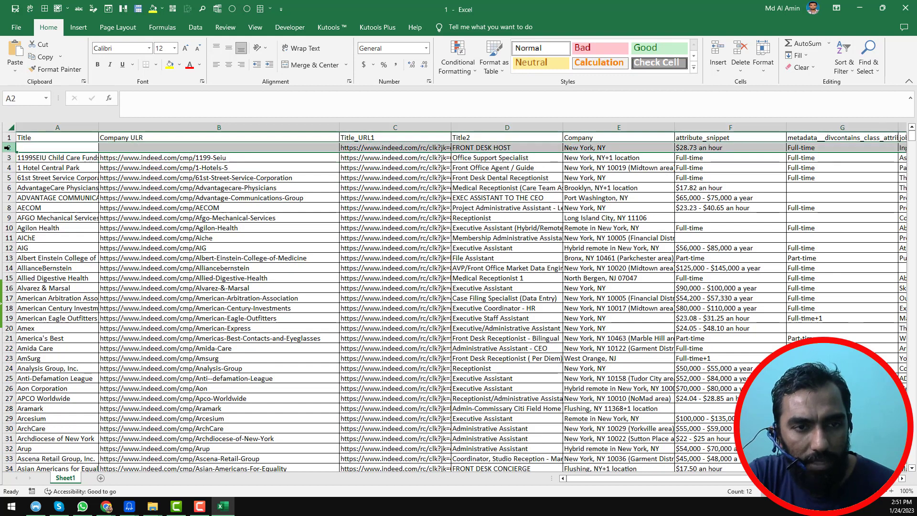
key("ctrl+minus")
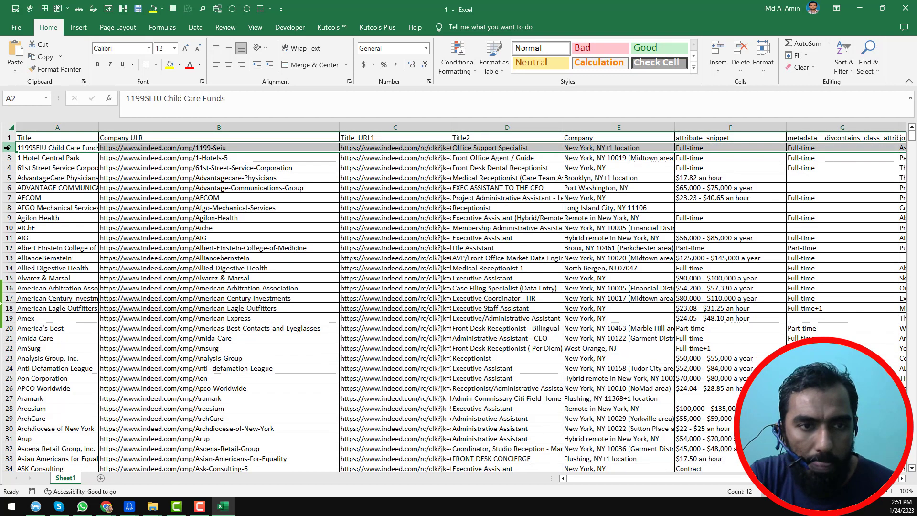
left_click(228, 148)
Check the number of entries in the Company ULR column and look through it from first to last row.
left_click(221, 130)
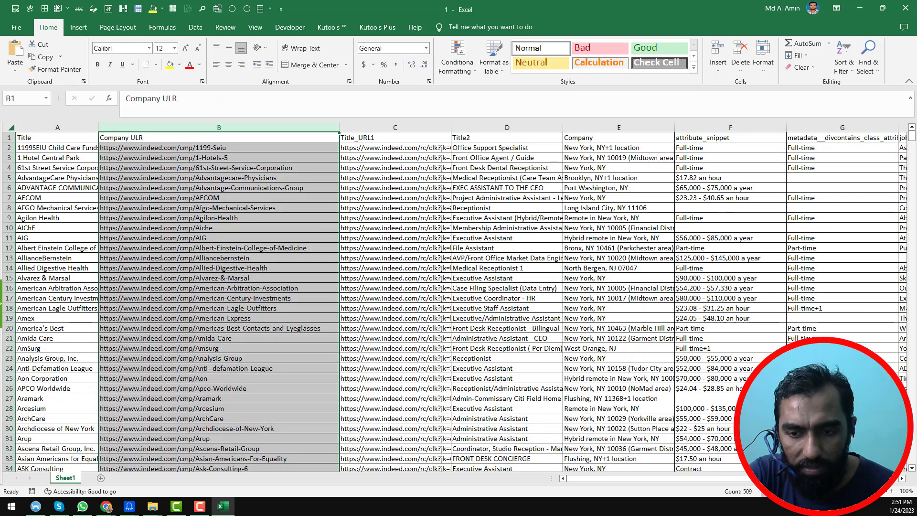
left_click(274, 285)
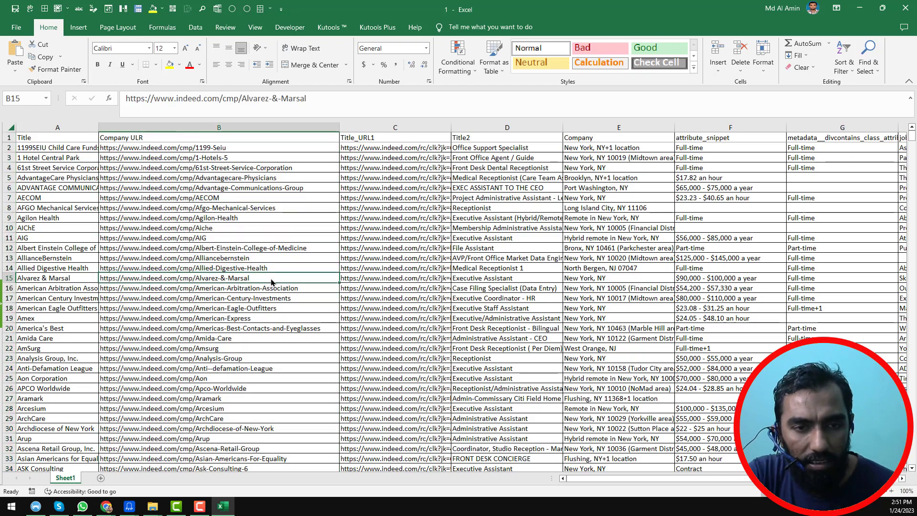
left_click(241, 151)
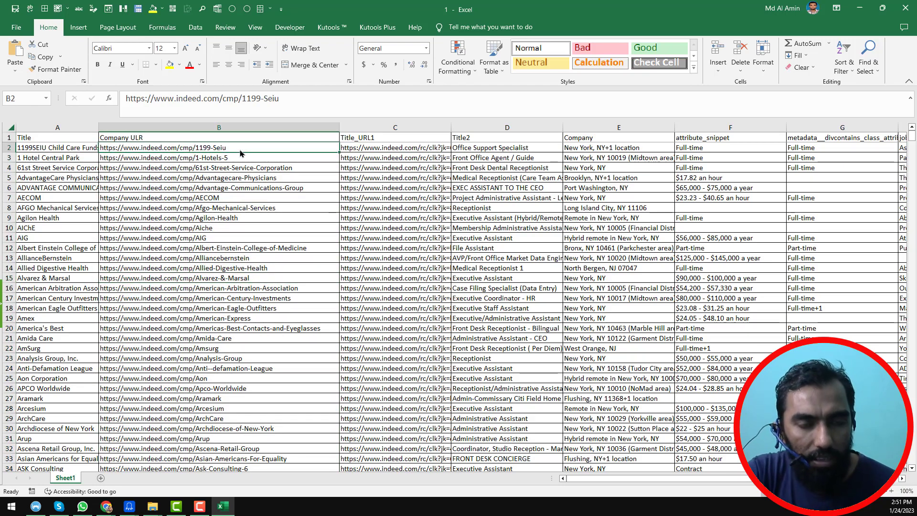
key("ctrl+Down")
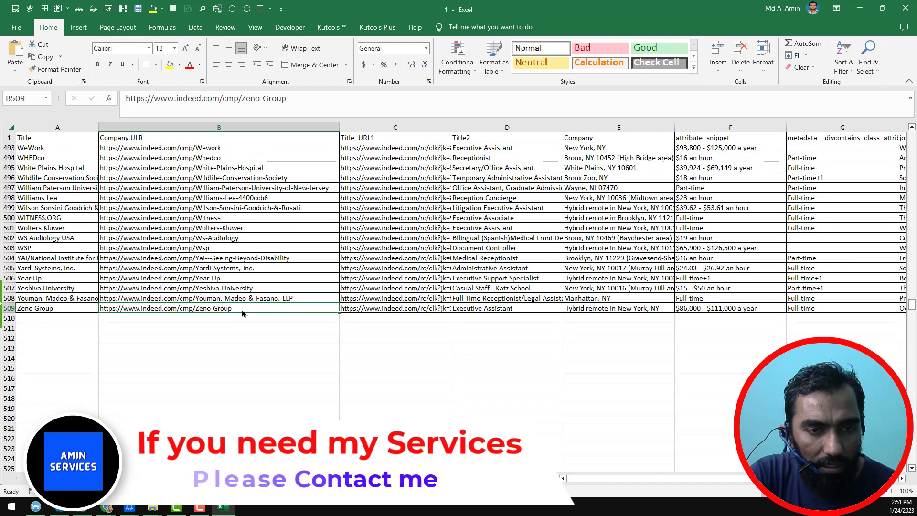
key("ctrl+Up")
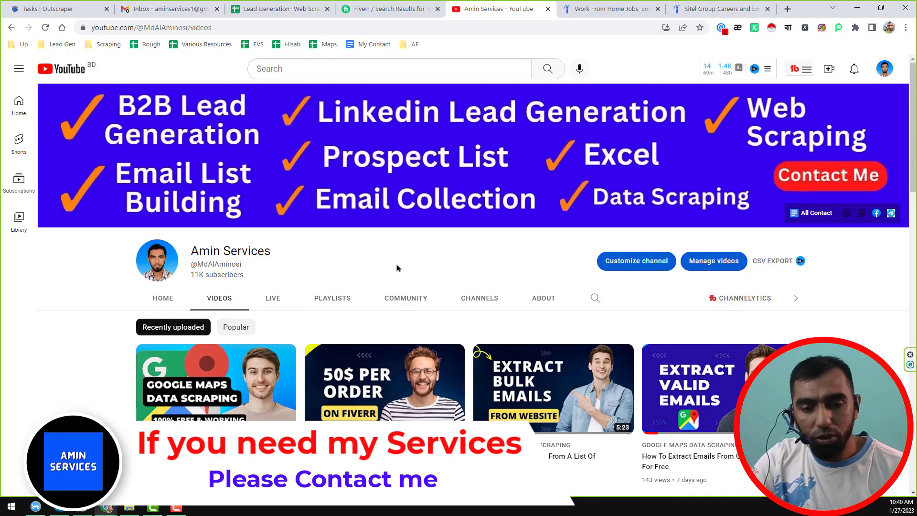
scroll(396, 267, "down", 9)
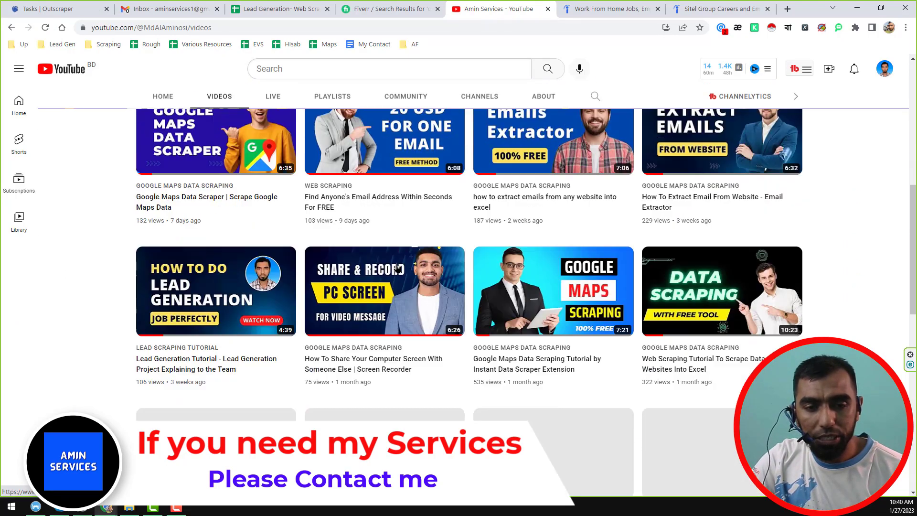
scroll(397, 268, "up", 8)
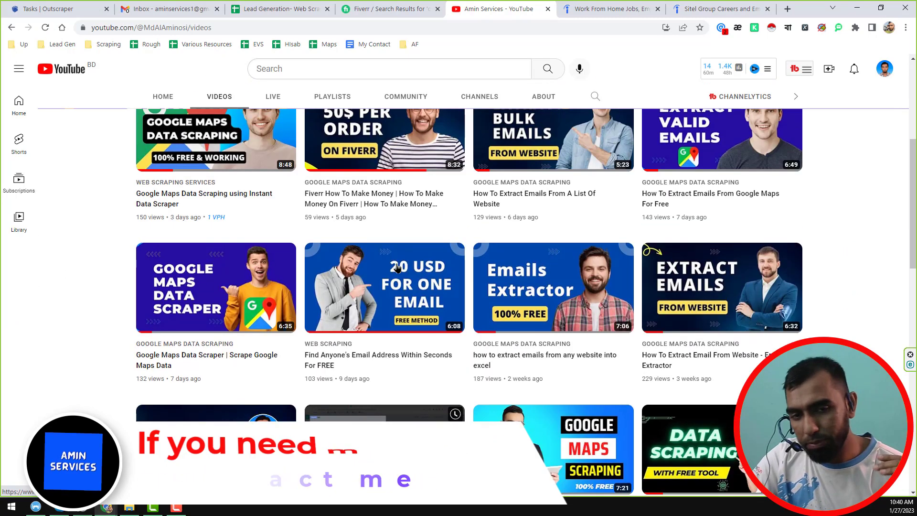
scroll(396, 267, "up", 2)
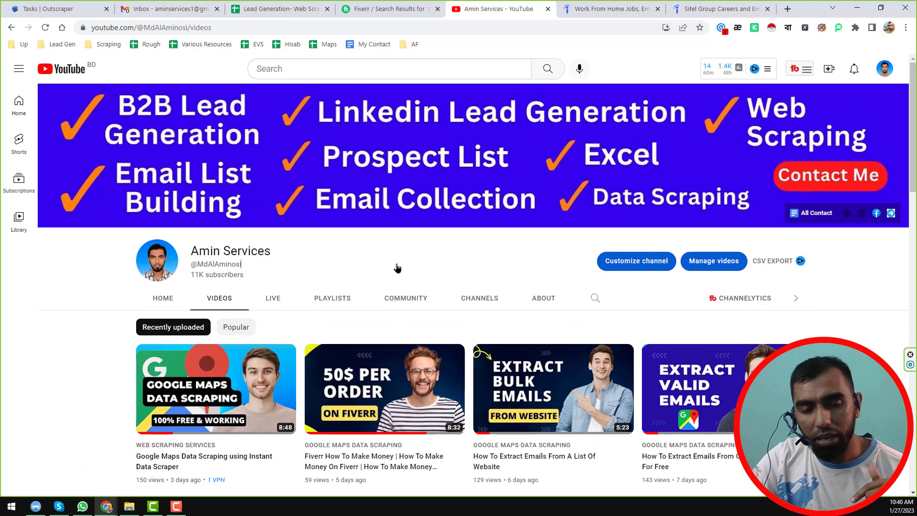